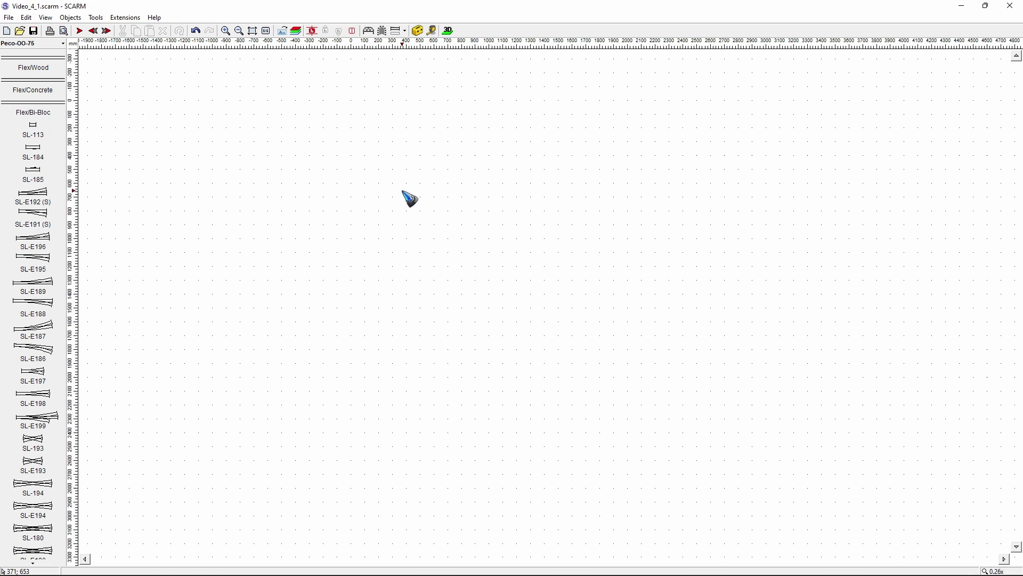
# Apply a 3000 by 3000 rectangular baseboard from the Toolbox.
pyautogui.click(96, 17)
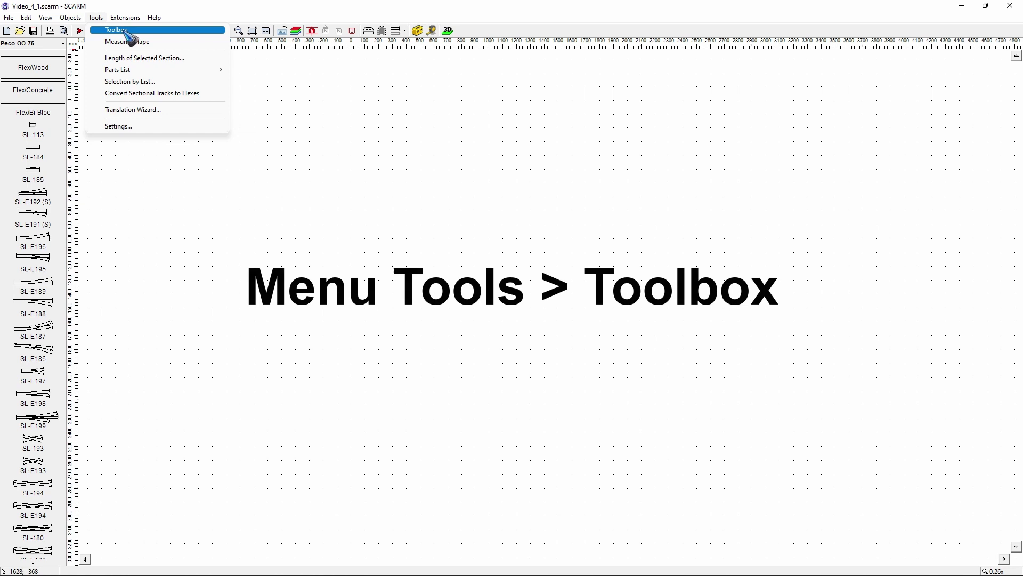
pyautogui.click(419, 32)
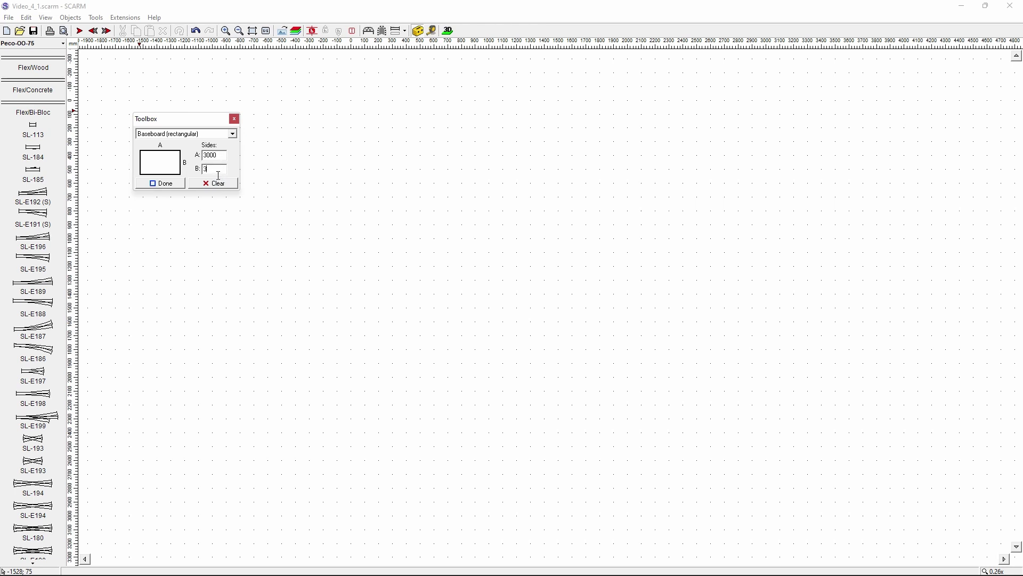
pyautogui.click(165, 183)
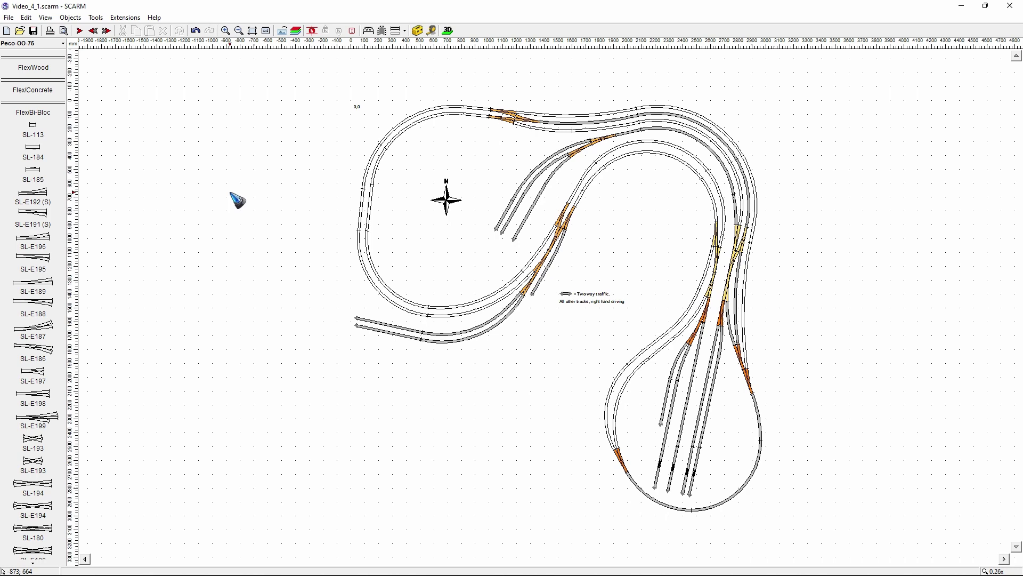
# Create a blue baseboard fitted around the whole track layout from the workspace shortcut menu.
pyautogui.click(26, 18)
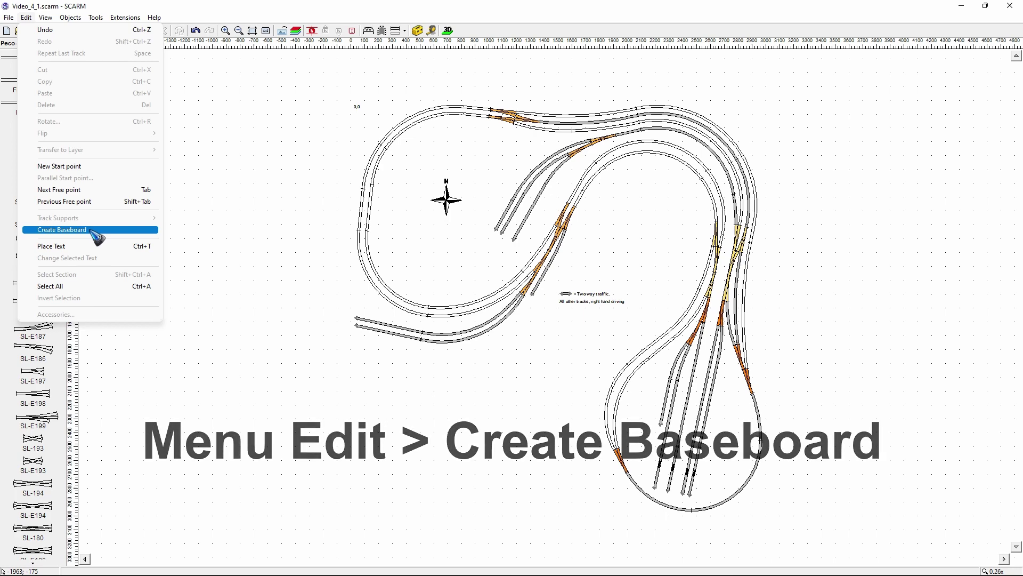
pyautogui.click(228, 209)
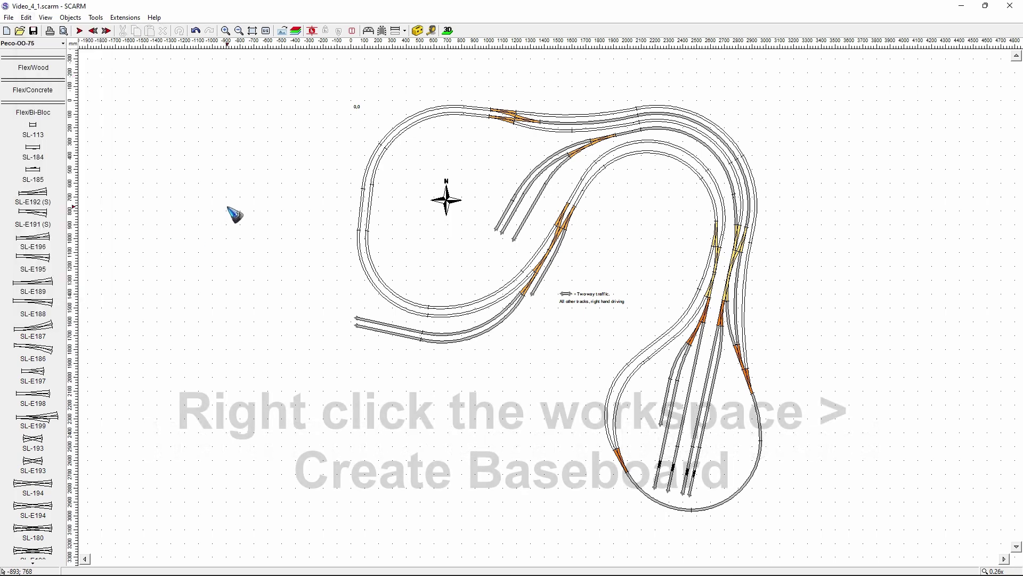
pyautogui.rightClick(228, 208)
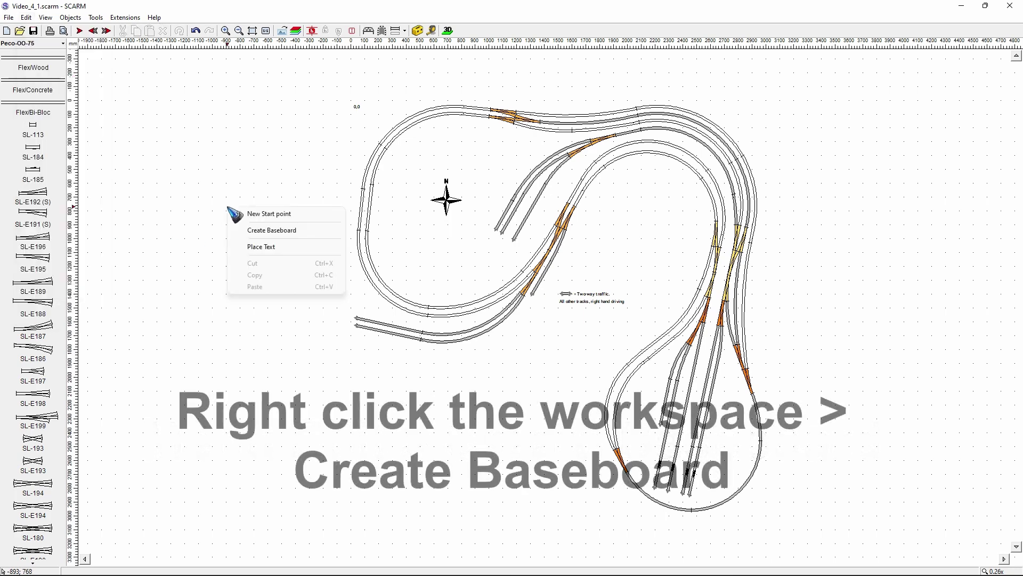
pyautogui.click(300, 232)
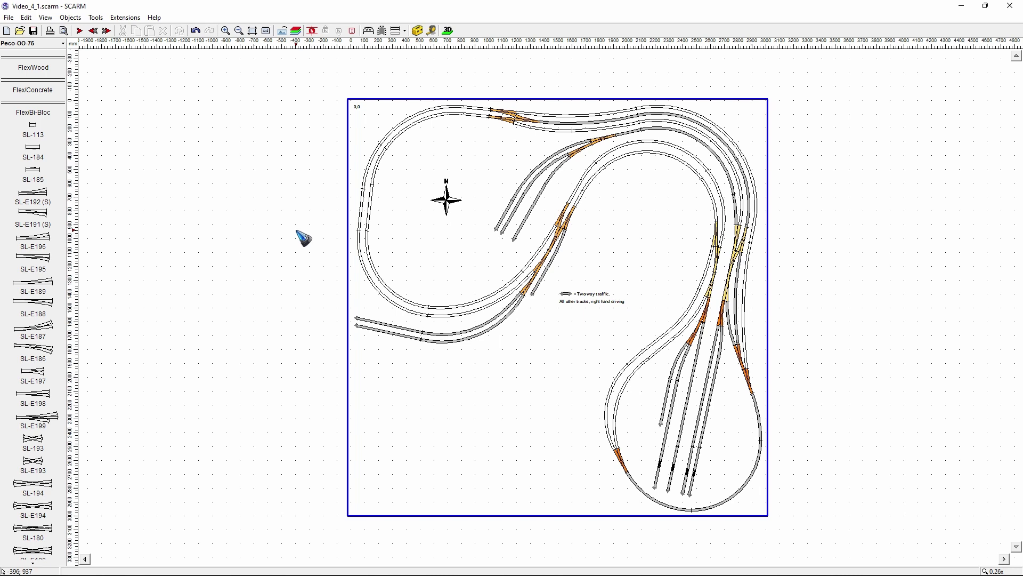
pyautogui.scroll(-1, 220, 160)
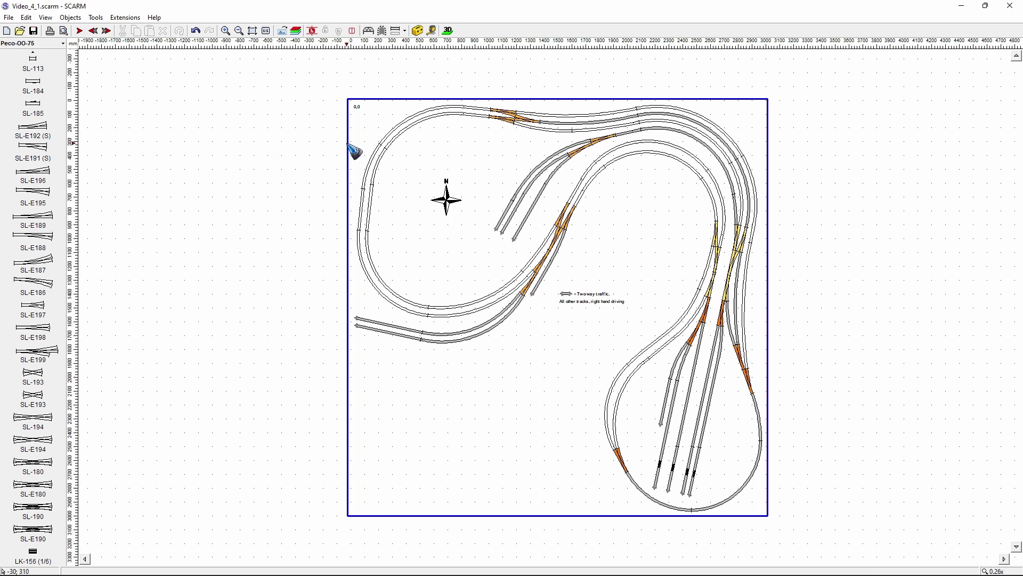
# Undo the rectangular baseboard and start a freehand baseboard from the 0,0 origin.
pyautogui.click(196, 31)
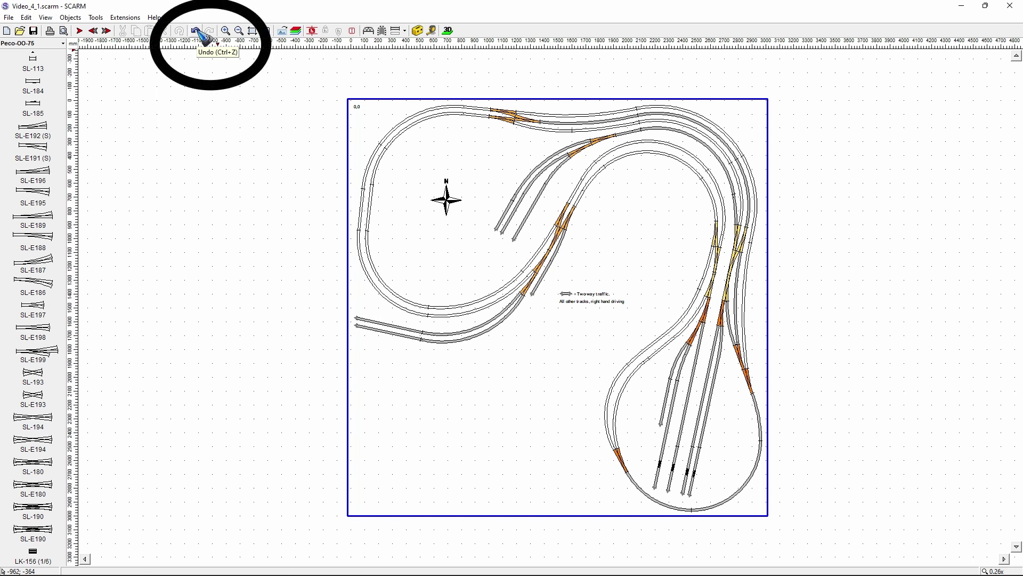
pyautogui.click(198, 31)
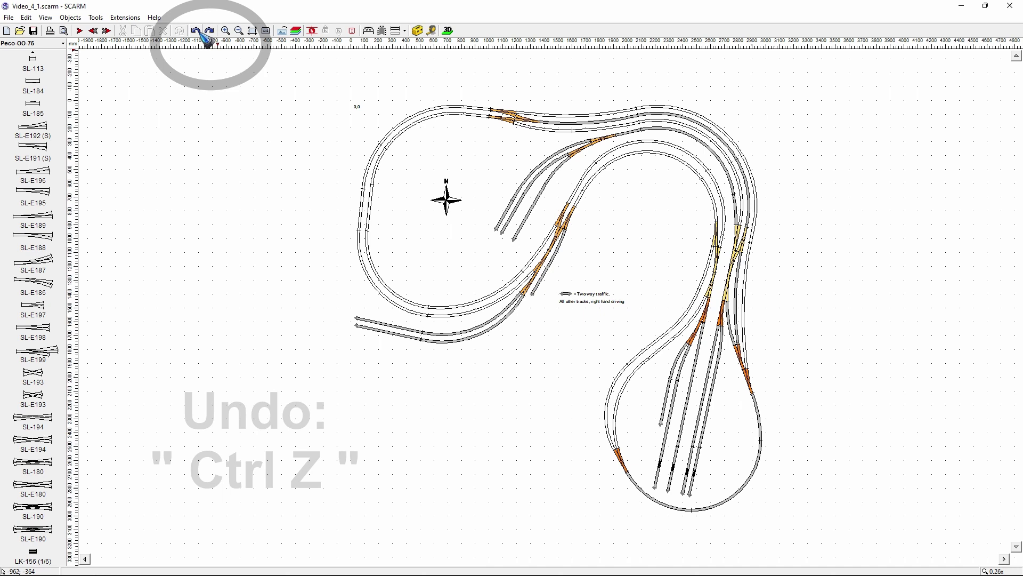
pyautogui.rightClick(249, 125)
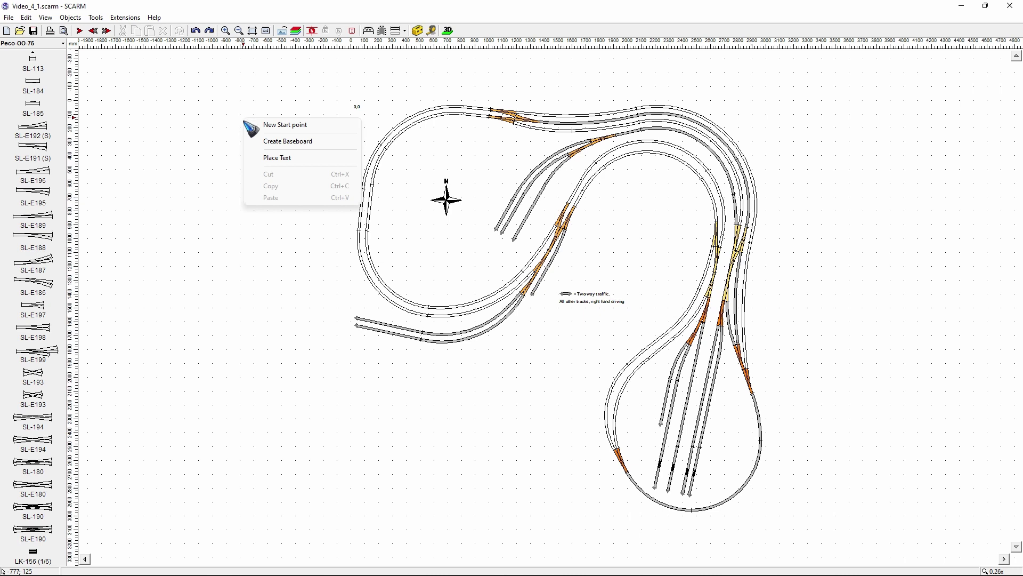
pyautogui.click(298, 143)
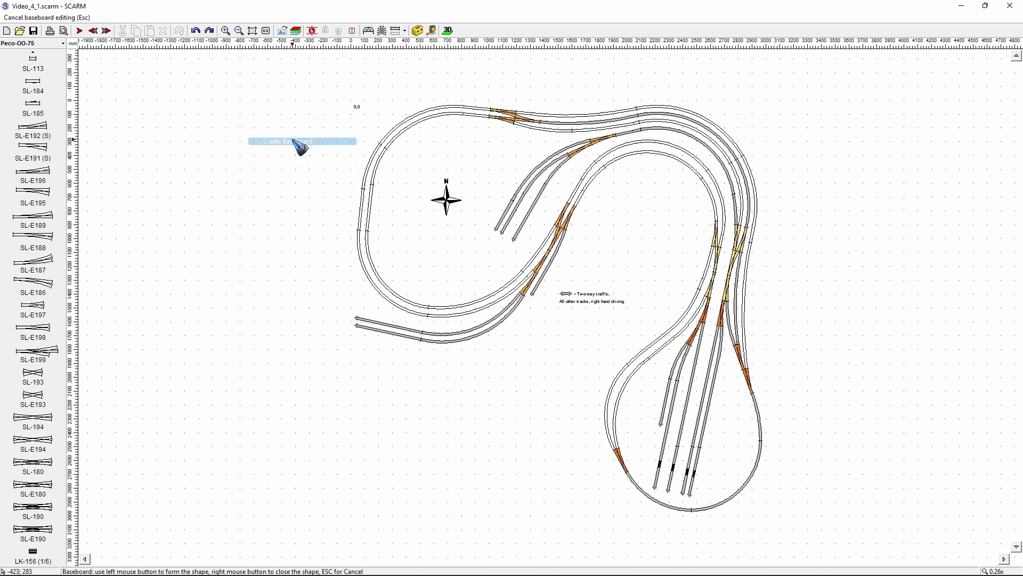
pyautogui.click(351, 102)
# Draw a closed L-shaped baseboard about 3000 mm across, missing its lower-left quarter.
pyautogui.click(352, 100)
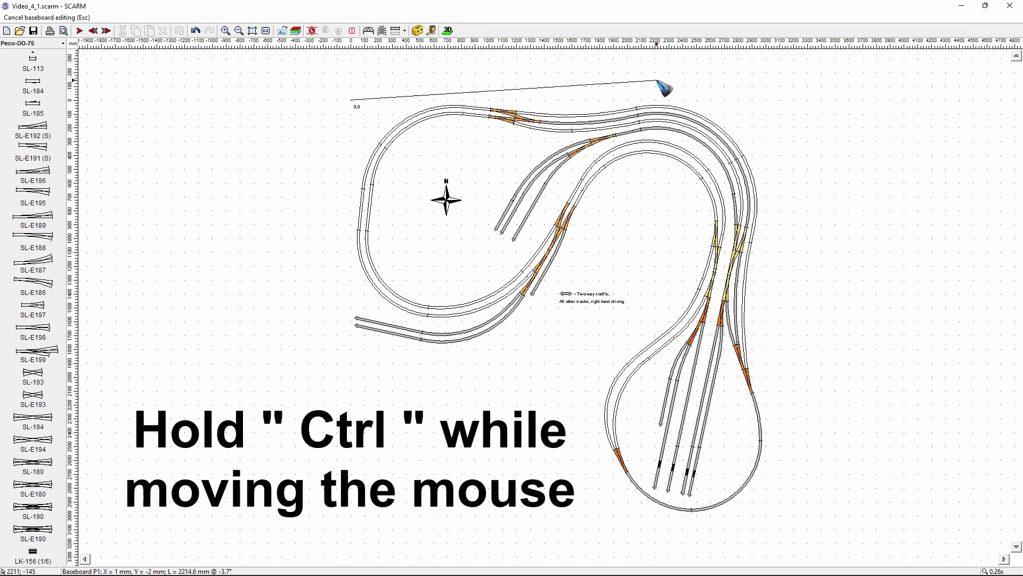
pyautogui.press('ctrl')
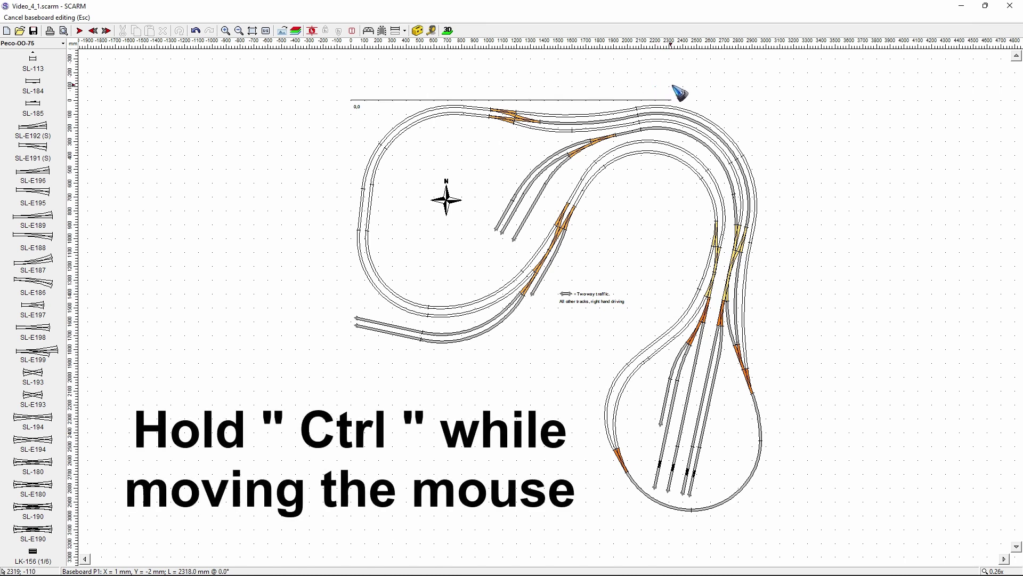
pyautogui.click(766, 126)
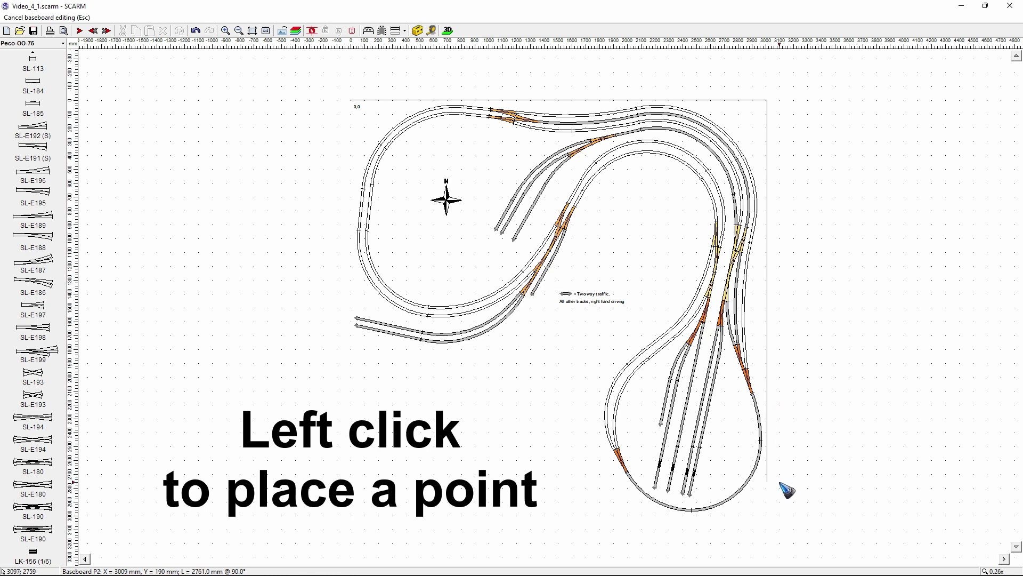
pyautogui.click(768, 515)
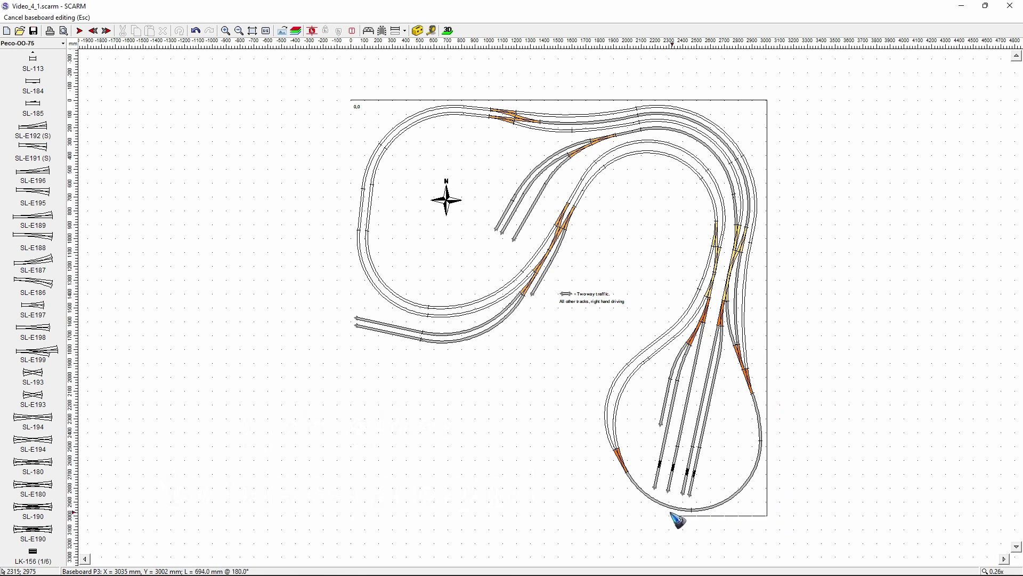
pyautogui.click(599, 515)
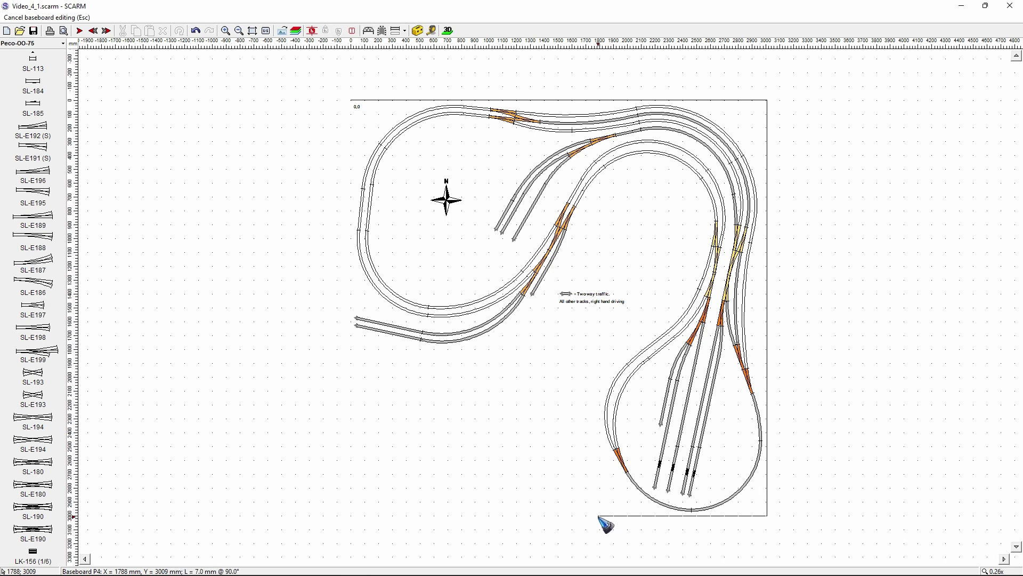
pyautogui.click(599, 351)
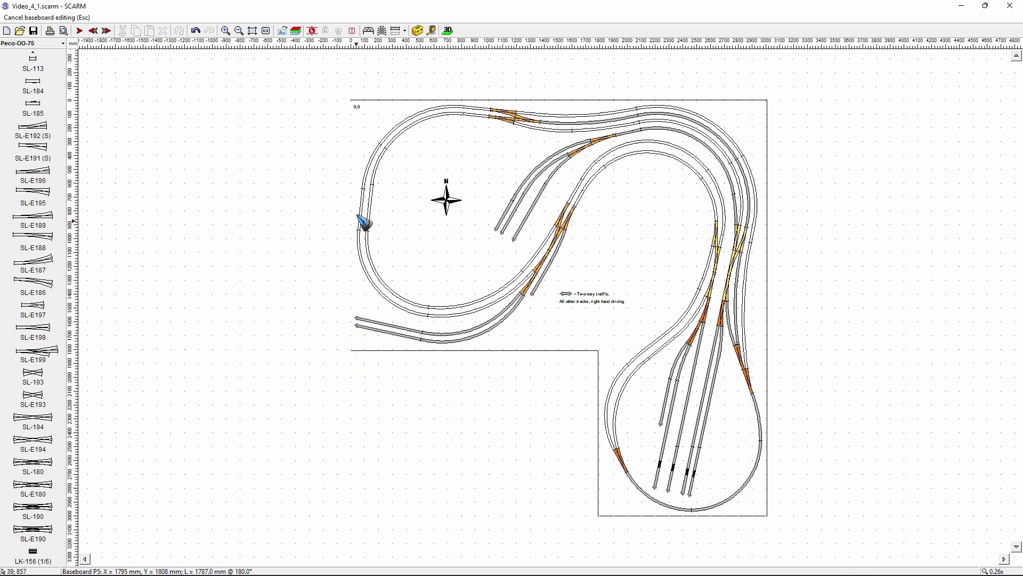
pyautogui.moveTo(360, 220); pyautogui.dragTo(355, 349)
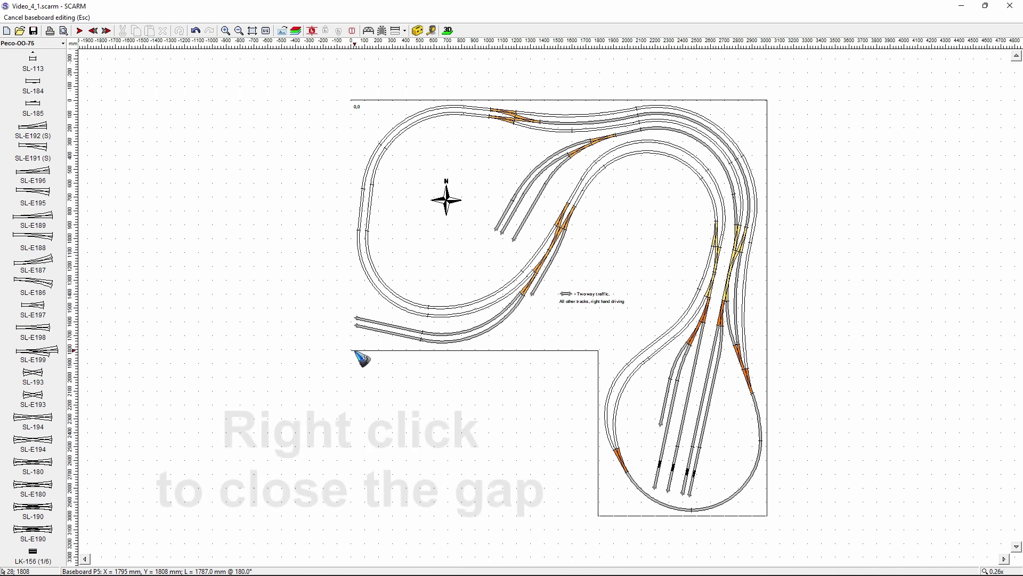
pyautogui.rightClick(356, 351)
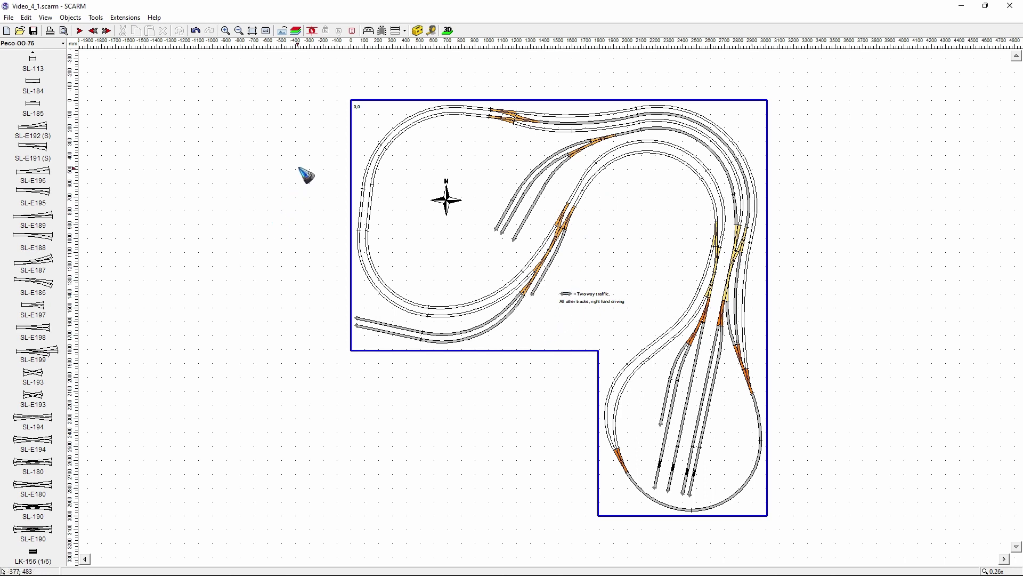
# Select the L-shaped baseboard and delete it.
pyautogui.click(351, 155)
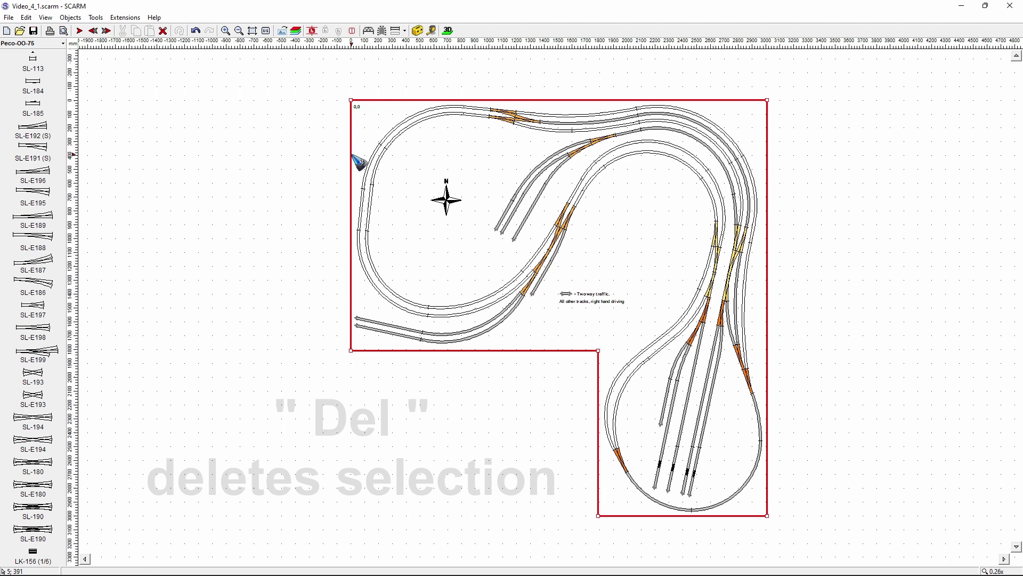
pyautogui.press('Delete')
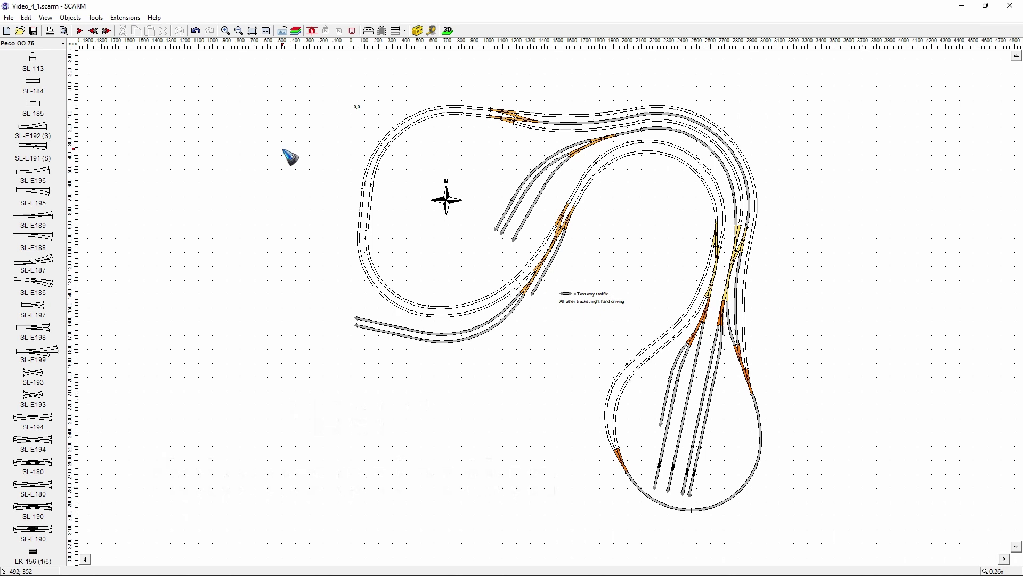
# Start a new freehand baseboard at the origin, placing right corners and the inner corner 1700 mm down.
pyautogui.rightClick(284, 151)
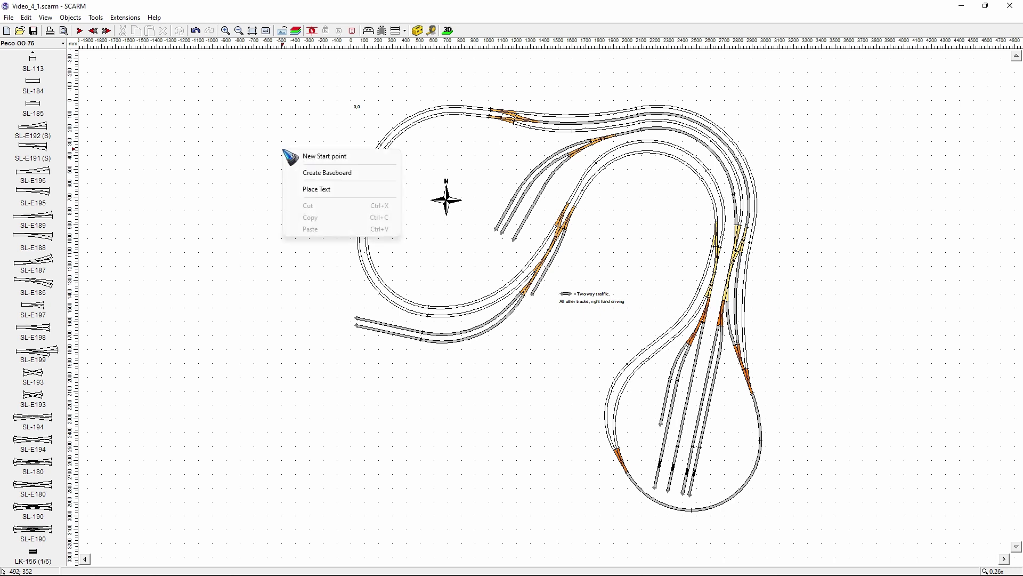
pyautogui.click(310, 172)
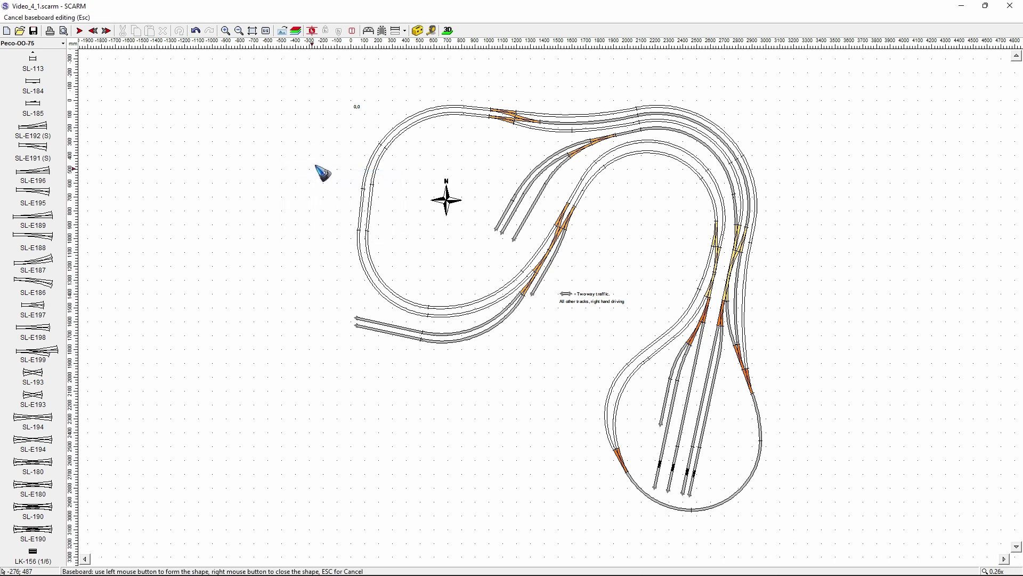
pyautogui.click(352, 102)
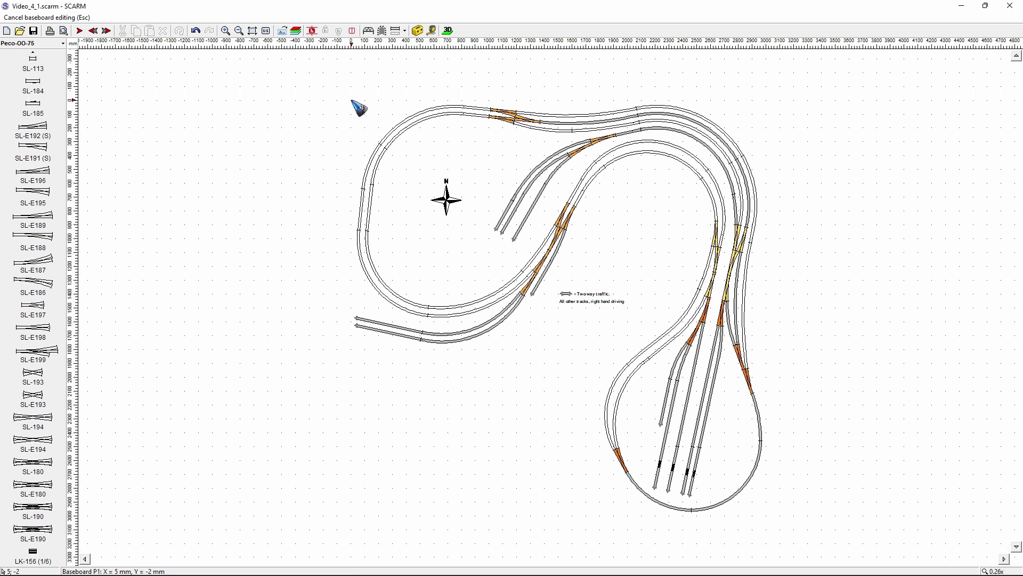
pyautogui.click(768, 101)
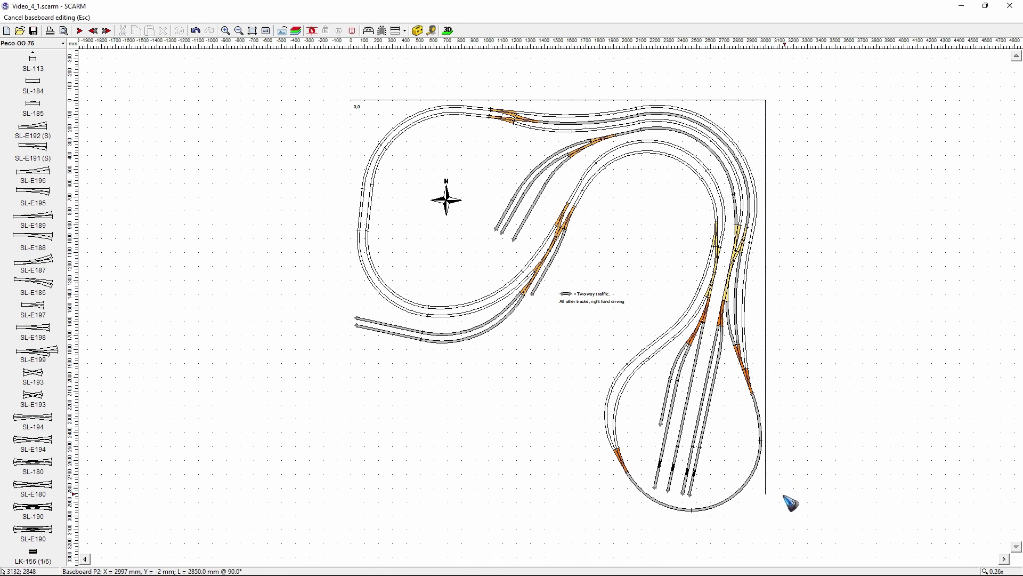
pyautogui.click(769, 516)
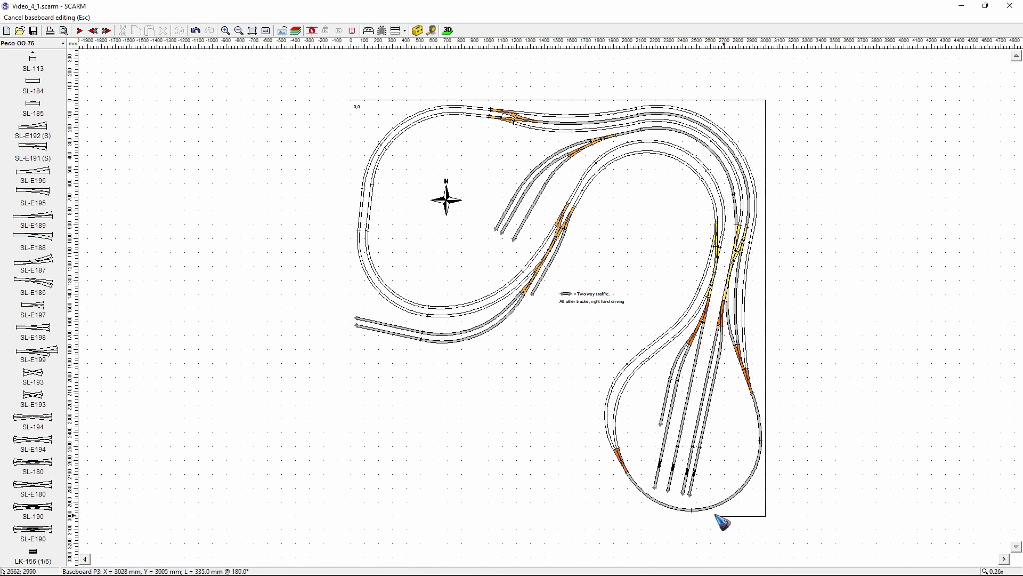
pyautogui.click(601, 515)
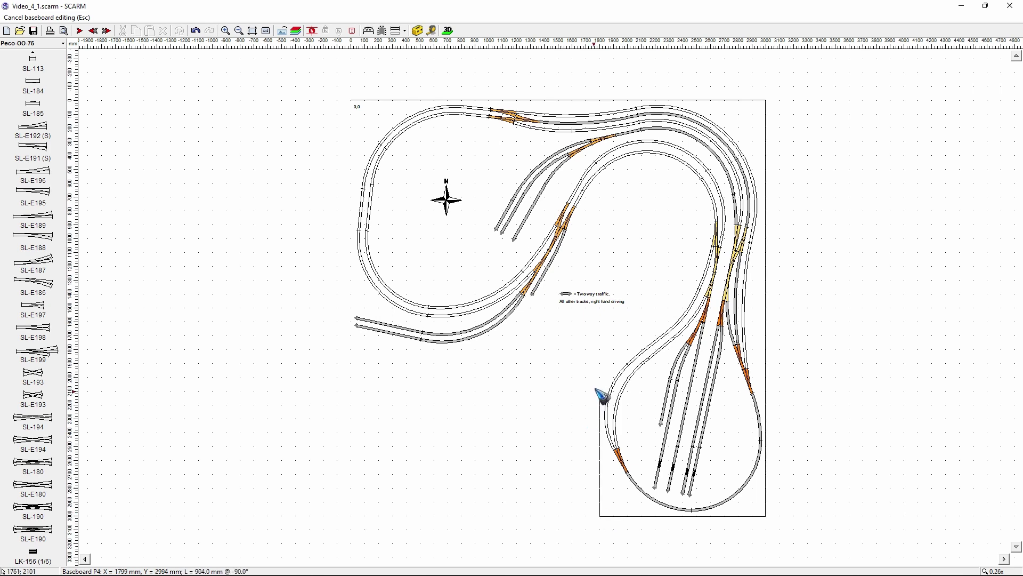
pyautogui.click(600, 337)
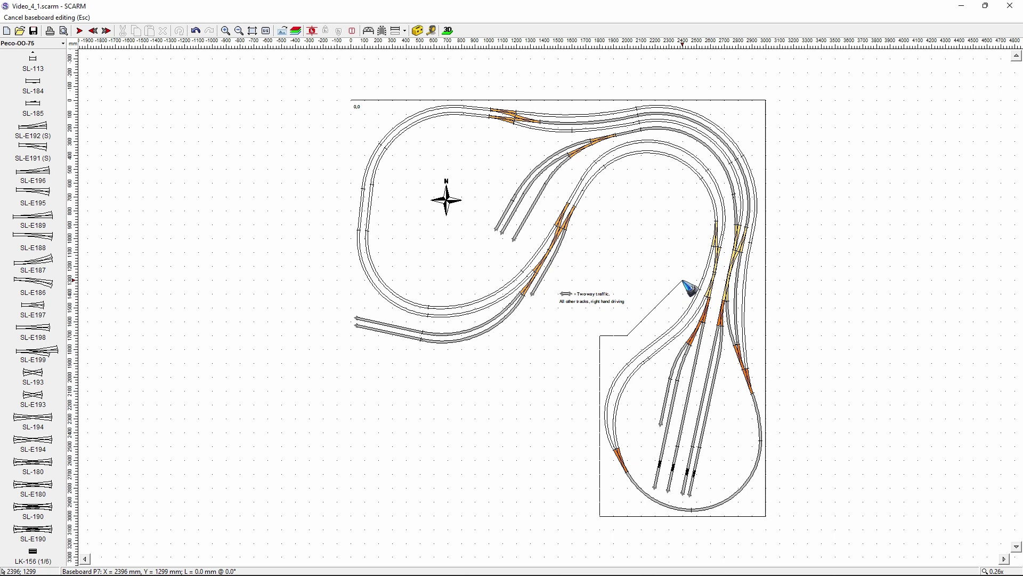
# Trace outline points around the inner track curve to the left leg and close the baseboard.
pyautogui.click(699, 245)
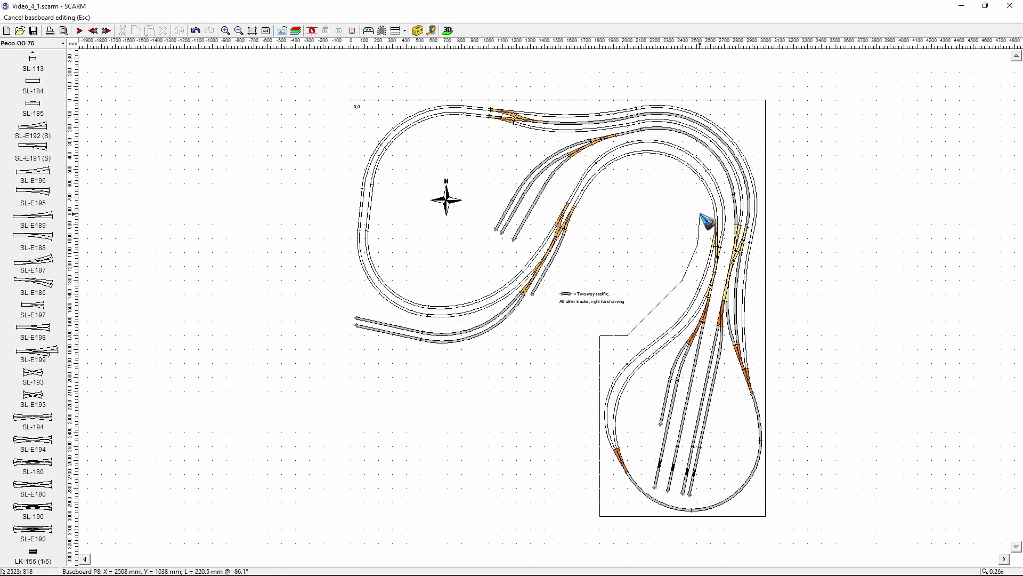
pyautogui.click(686, 184)
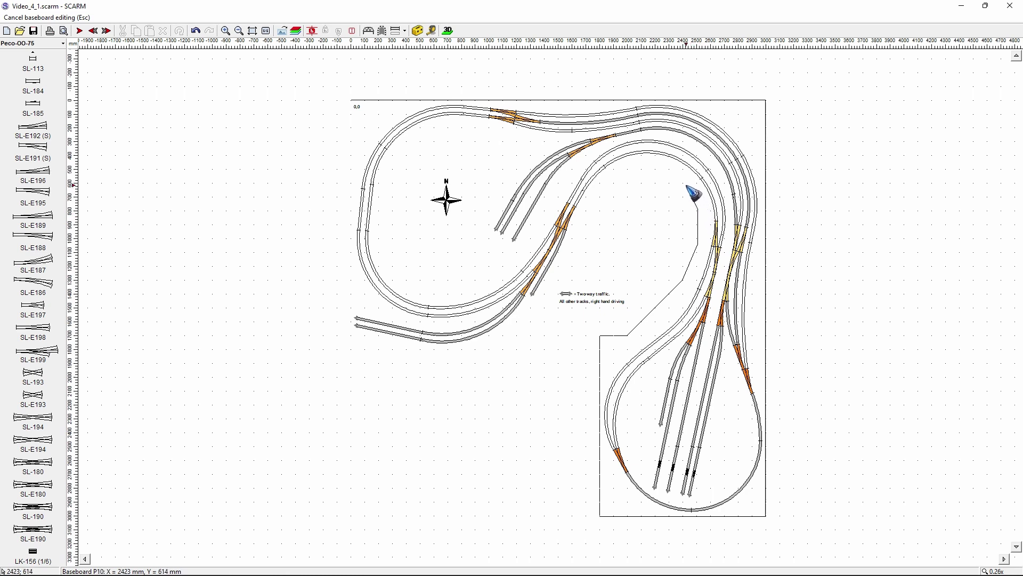
pyautogui.click(665, 173)
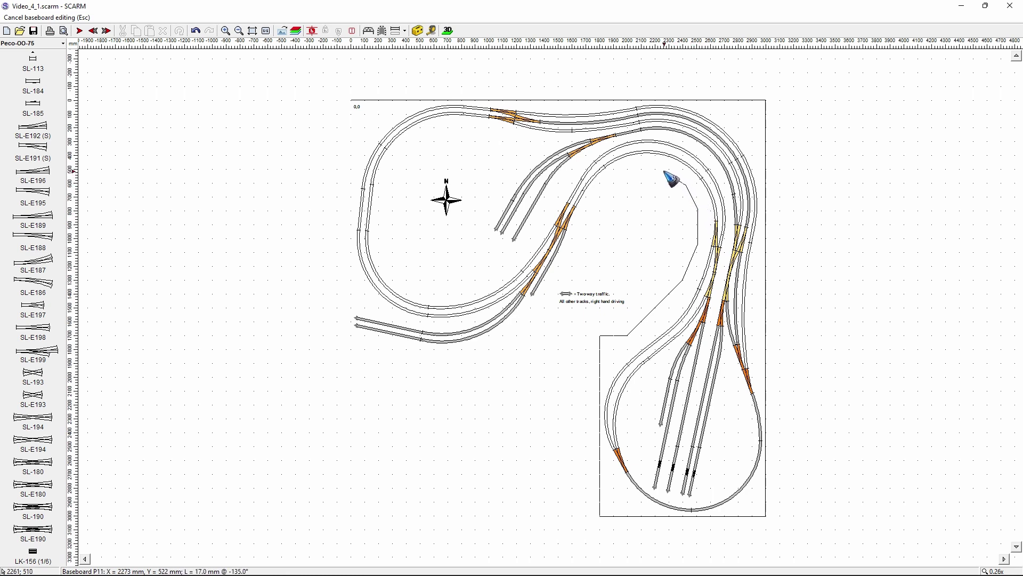
pyautogui.click(634, 172)
pyautogui.click(635, 173)
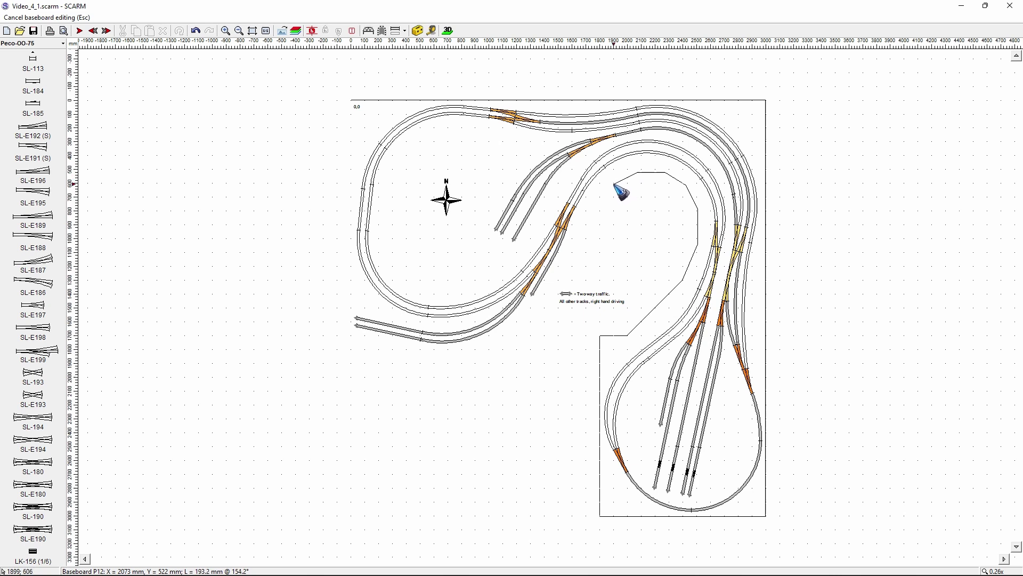
pyautogui.click(598, 199)
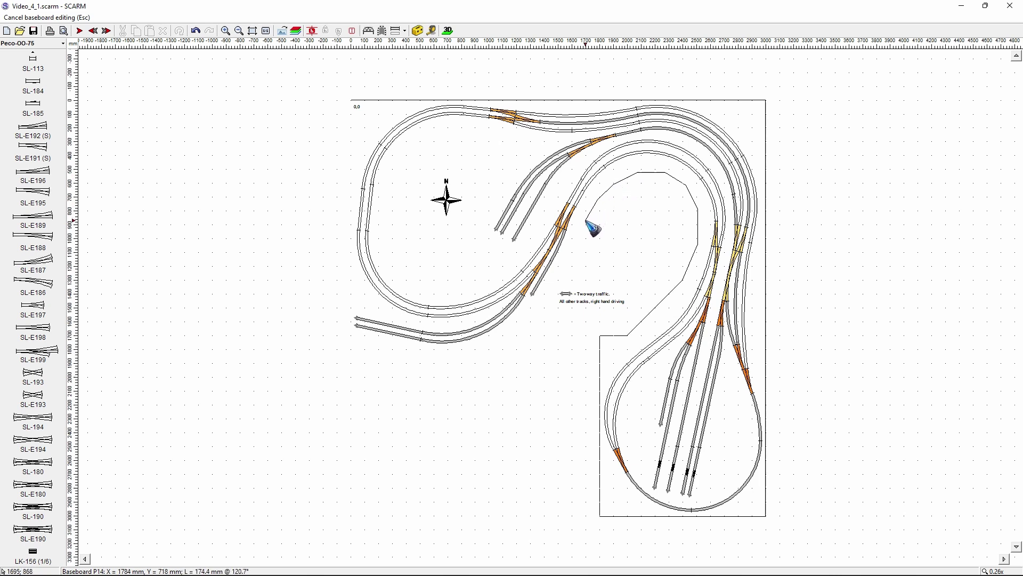
pyautogui.click(588, 224)
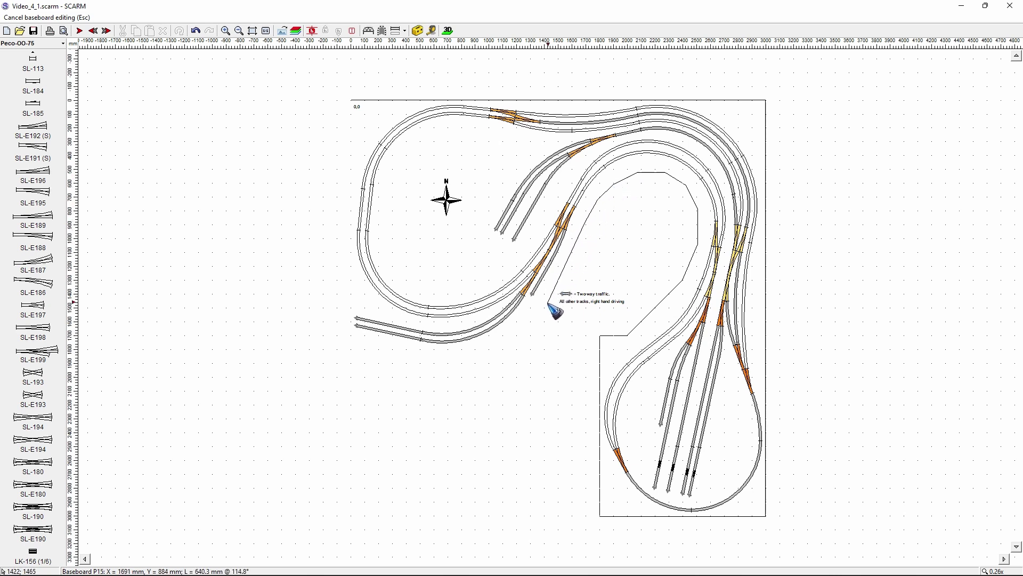
pyautogui.click(517, 349)
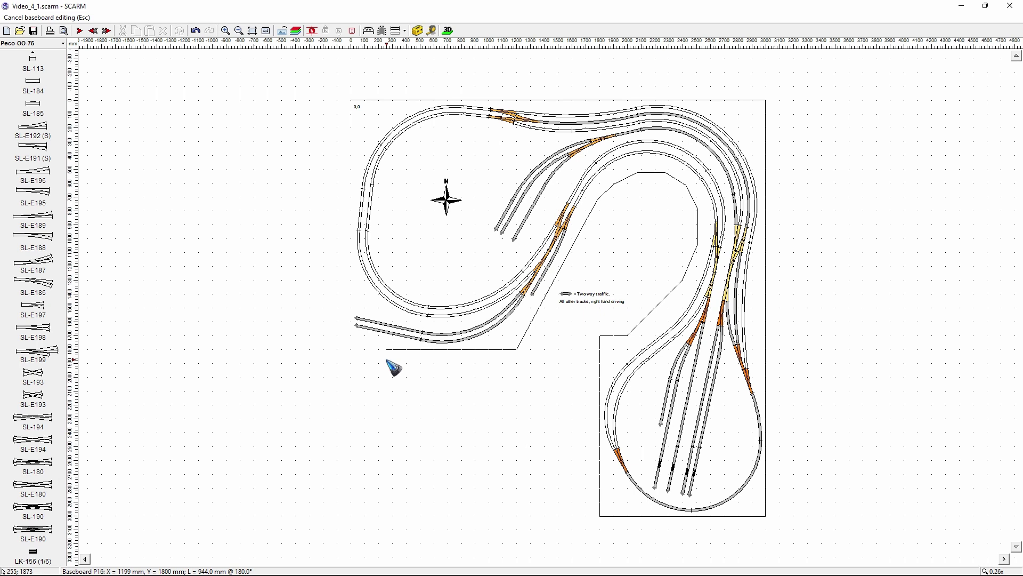
pyautogui.doubleClick(352, 350)
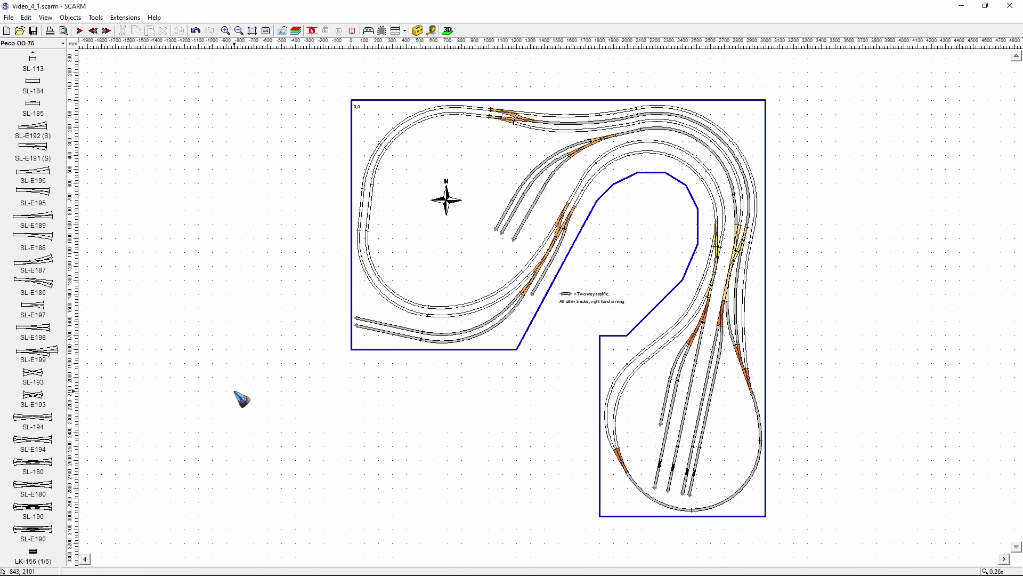
# Undo the last change and select the baseboard to show its corner handles.
pyautogui.hotkey('ctrl', 'z')
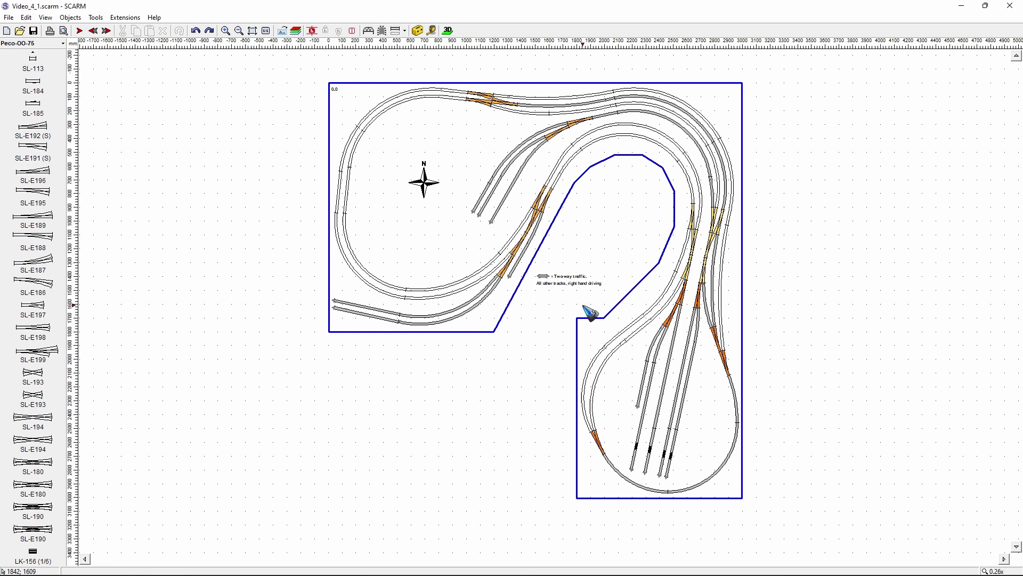
pyautogui.click(579, 352)
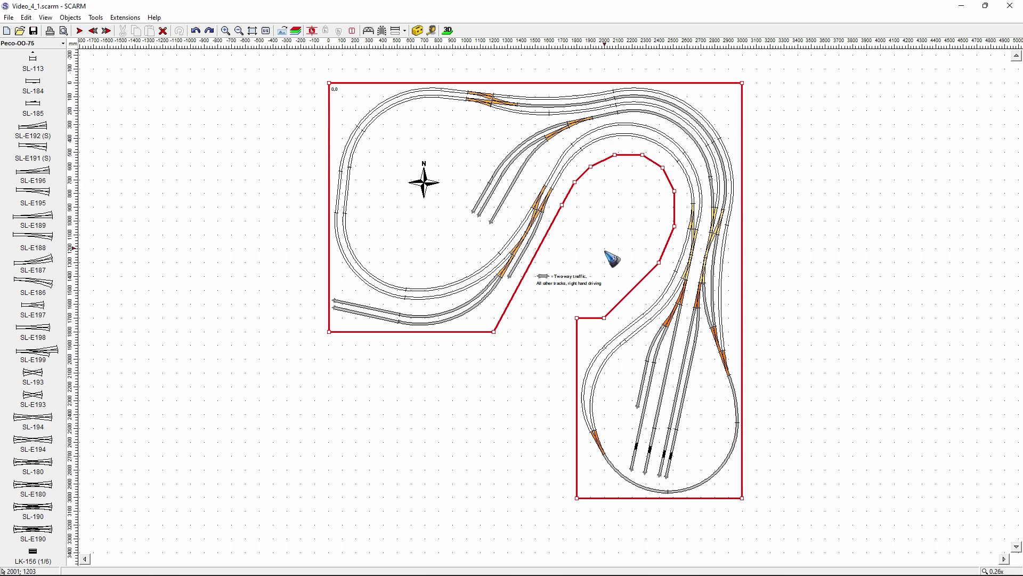
pyautogui.scroll(2, 598, 343)
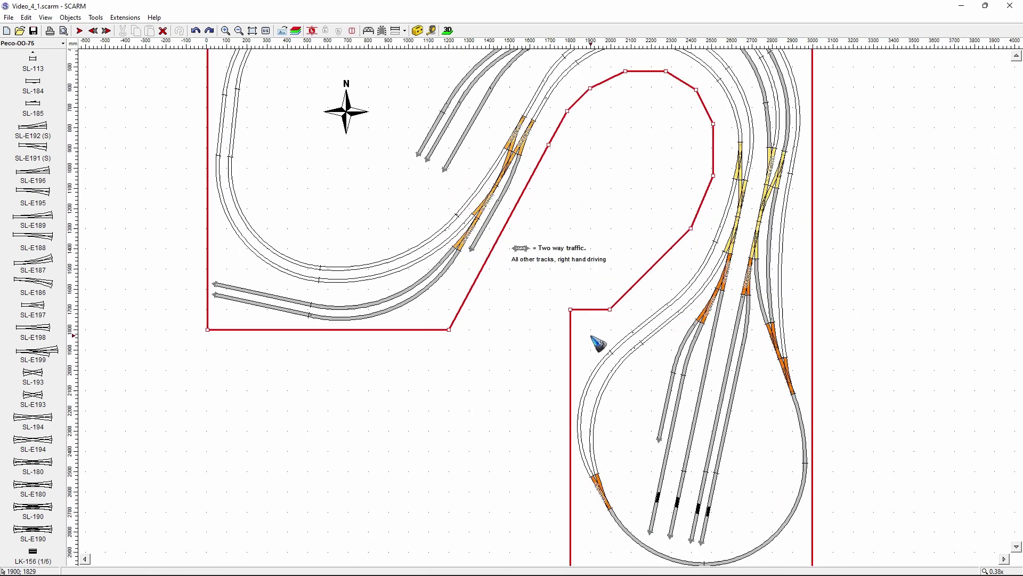
# Move the notch's inner corner down near 1800, 1900 mm, forming a straight slanted edge.
pyautogui.click(566, 305)
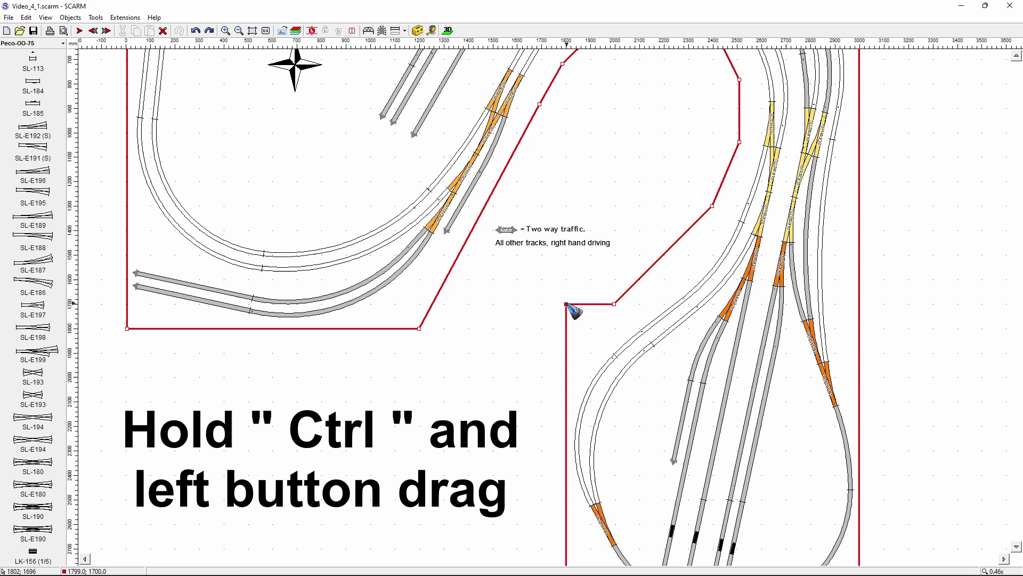
pyautogui.keyDown('ctrl'); pyautogui.moveTo(566, 304); pyautogui.dragTo(567, 354); pyautogui.keyUp('ctrl')
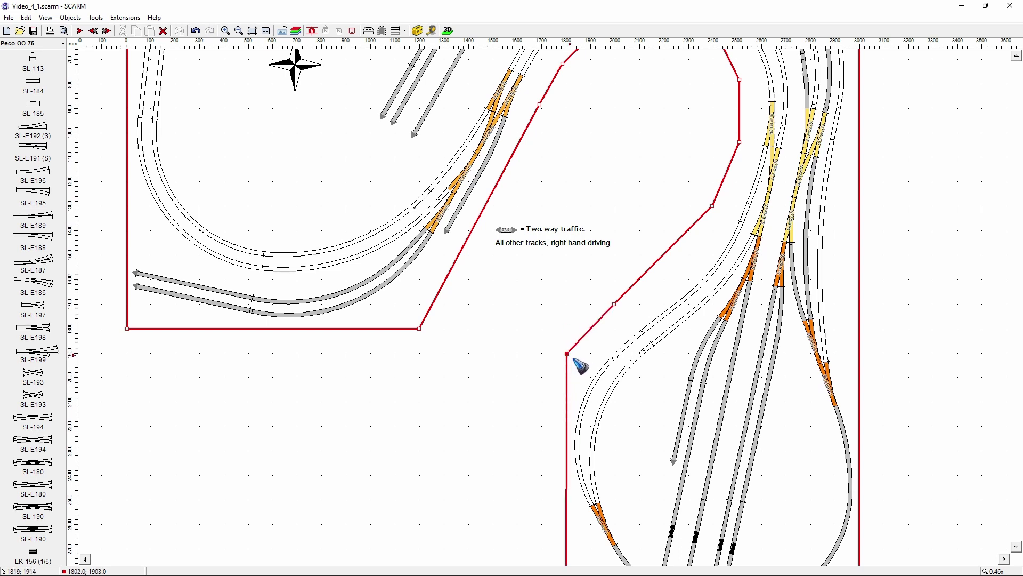
pyautogui.scroll(4, 573, 358)
pyautogui.scroll(-6, 581, 365)
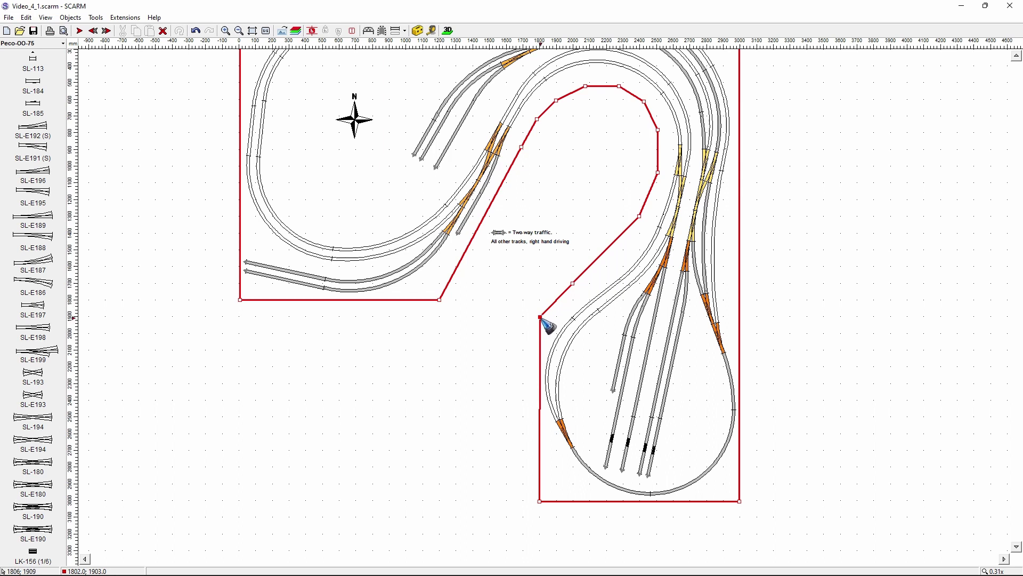
pyautogui.moveTo(540, 318); pyautogui.dragTo(539, 318)
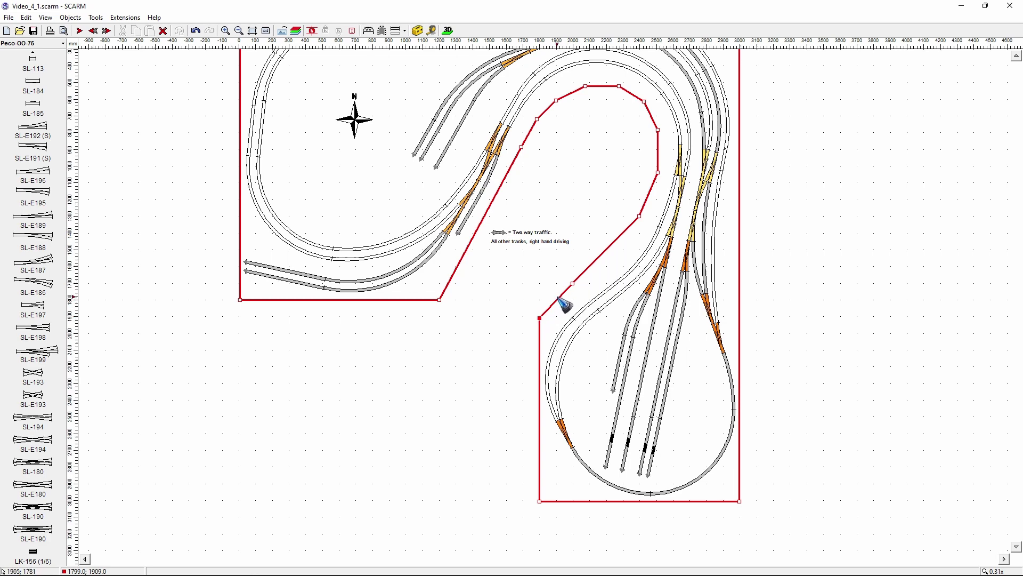
pyautogui.scroll(1, 591, 291)
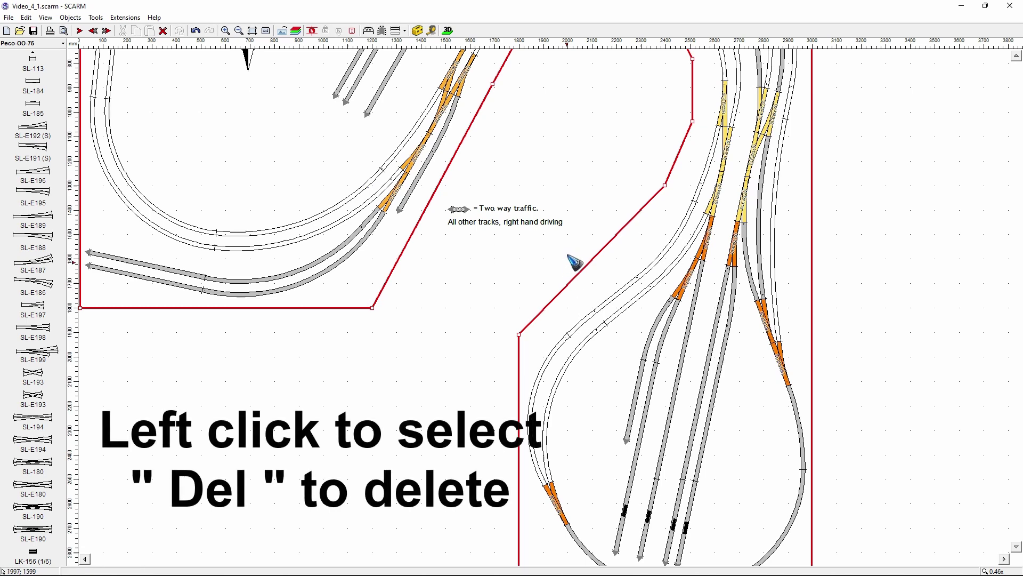
# Zoom in and out to inspect the slanted inner edge and the left leg's bottom edge.
pyautogui.scroll(-2, 578, 248)
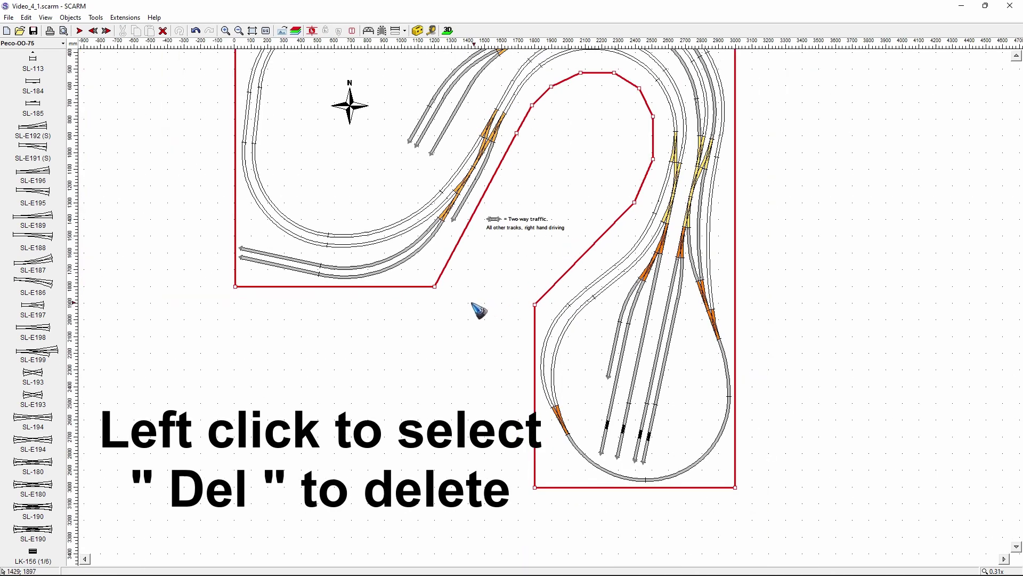
pyautogui.scroll(1, 425, 292)
pyautogui.scroll(-1, 501, 325)
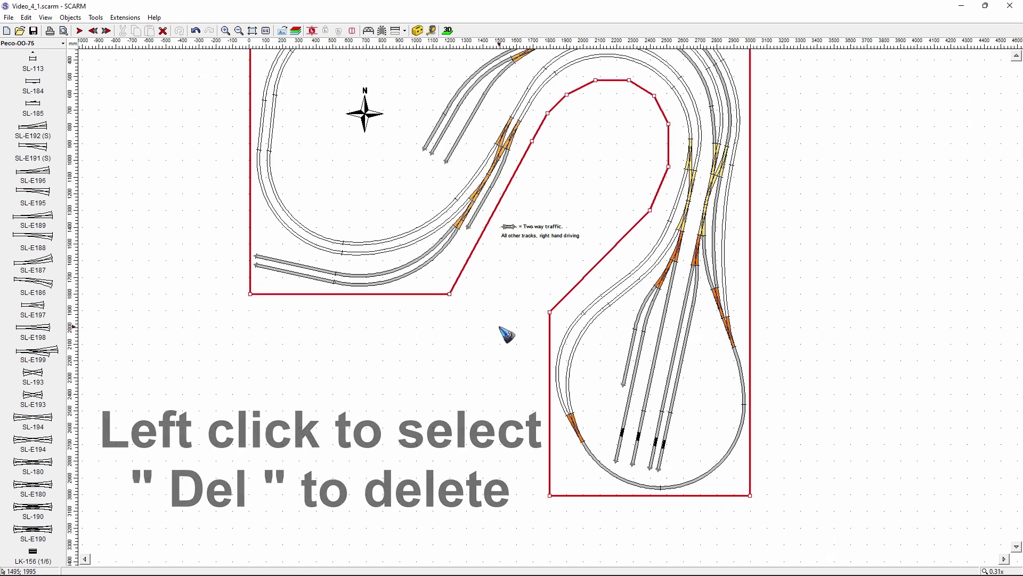
pyautogui.scroll(2, 511, 238)
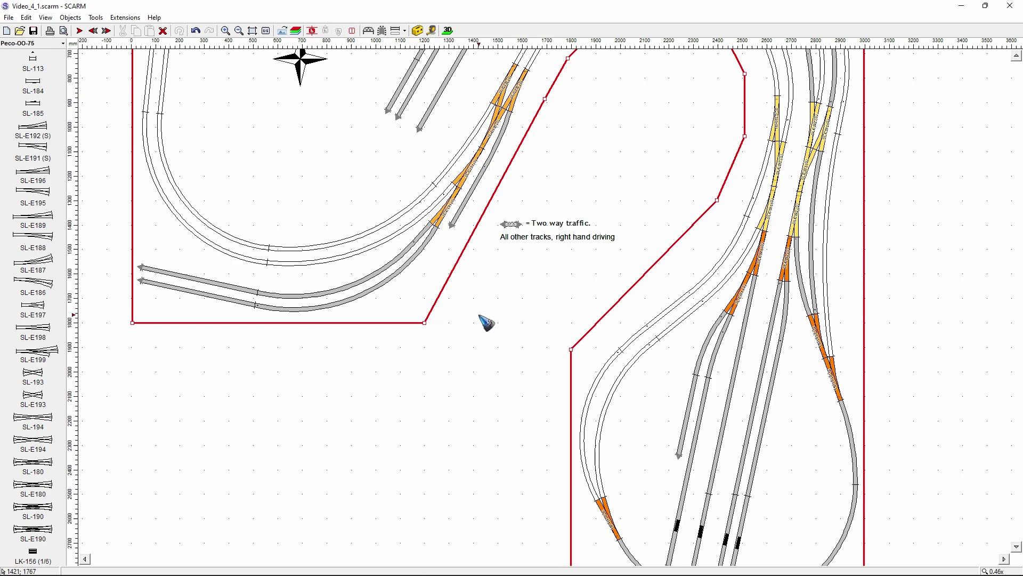
pyautogui.scroll(-2, 485, 320)
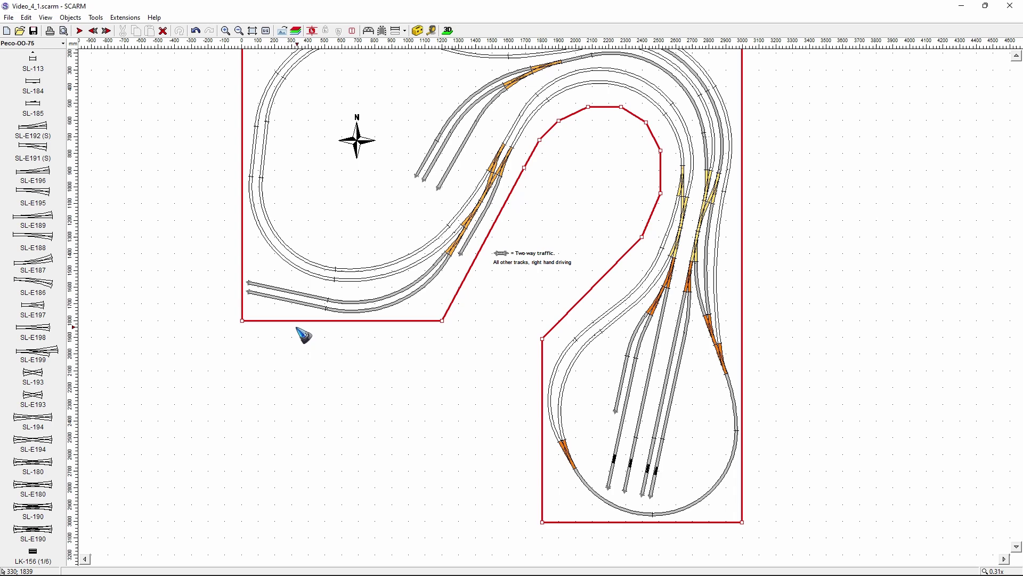
pyautogui.scroll(2, 304, 335)
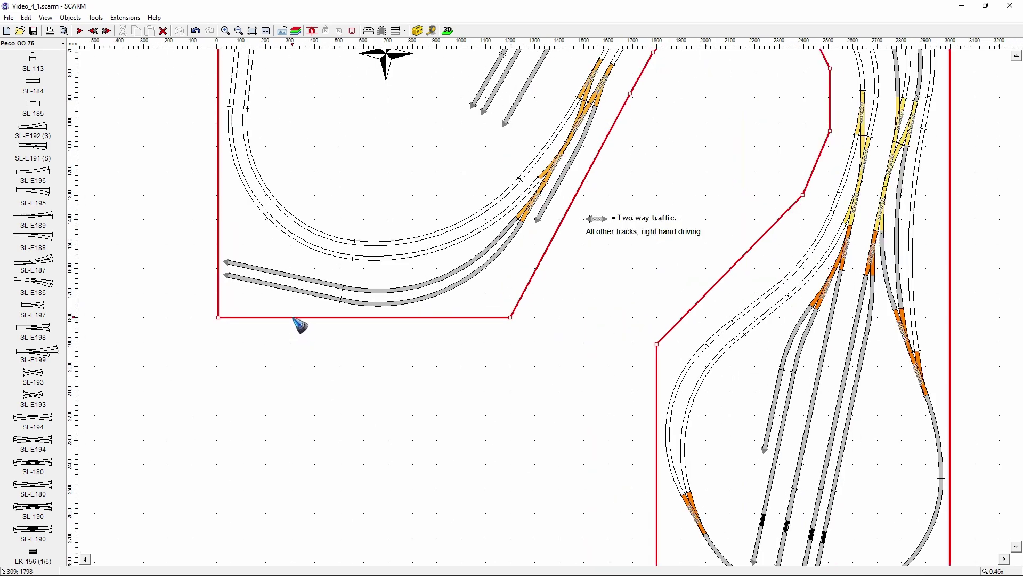
# Insert two points on the bottom baseboard edge and pull one down to form a step.
pyautogui.rightClick(294, 318)
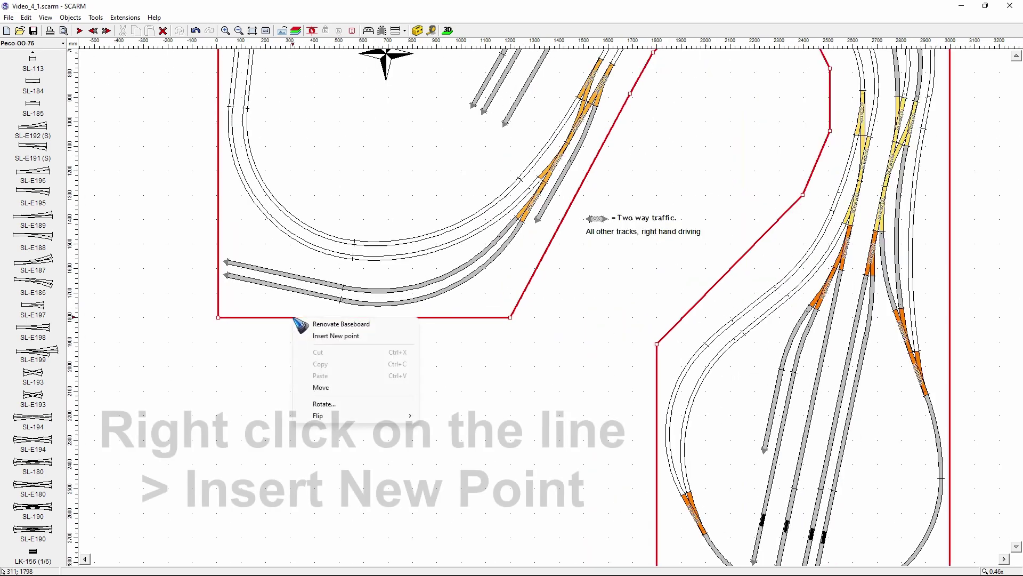
pyautogui.click(342, 338)
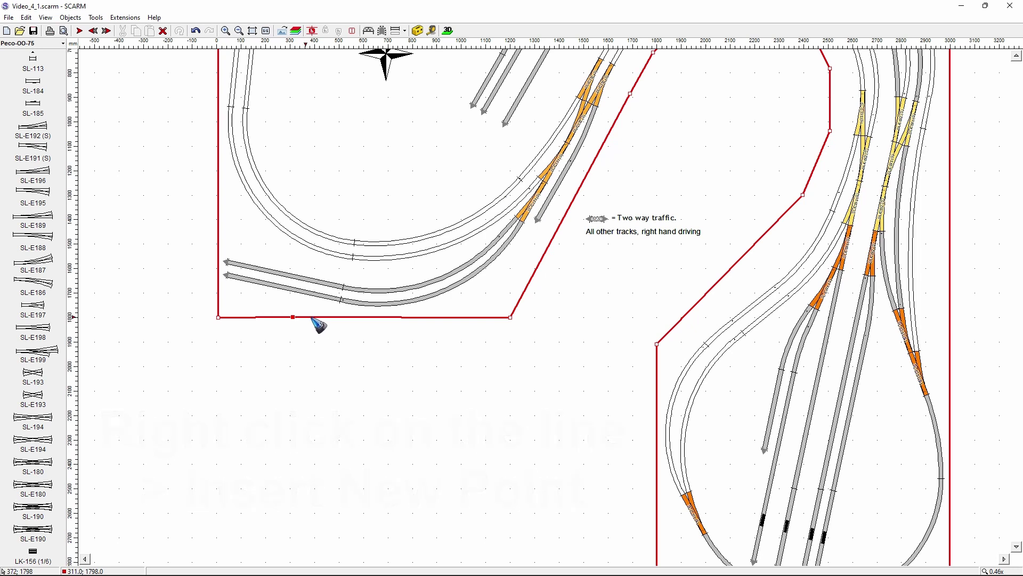
pyautogui.rightClick(349, 320)
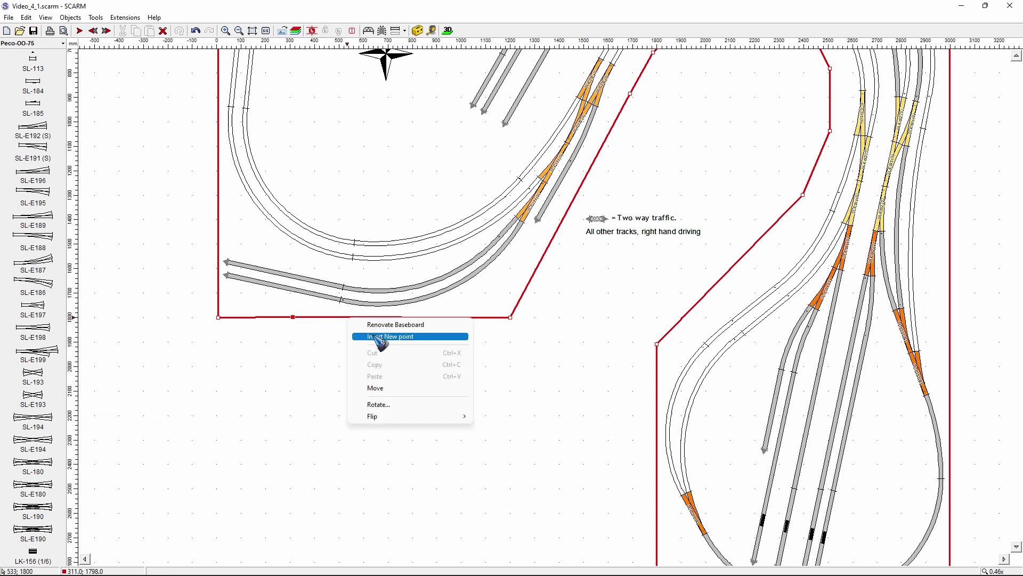
pyautogui.click(367, 335)
pyautogui.moveTo(348, 318); pyautogui.dragTo(289, 376)
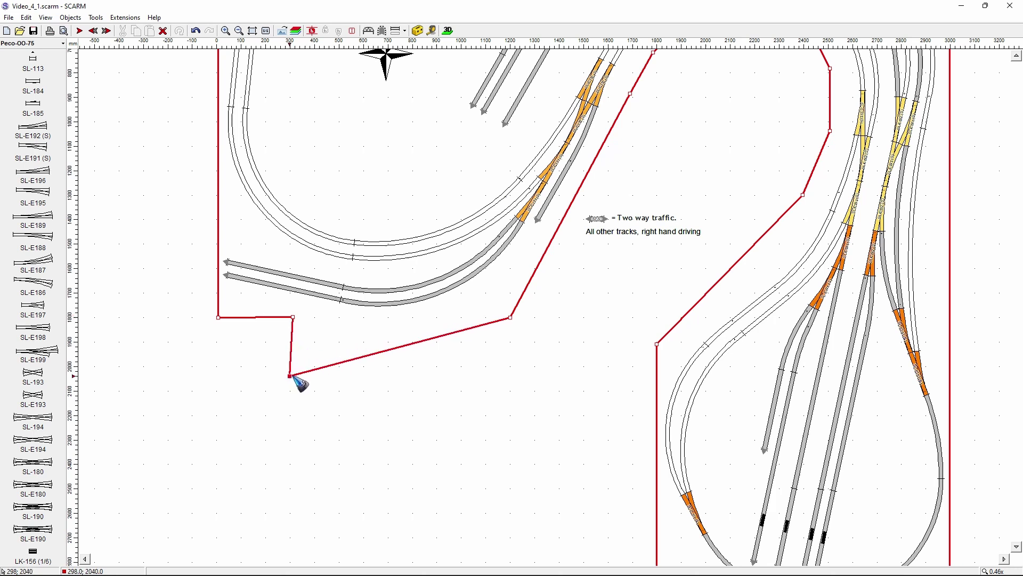
# Add corner points to level the lower edge, square off the notch and make its left edge vertical.
pyautogui.rightClick(399, 347)
pyautogui.click(441, 365)
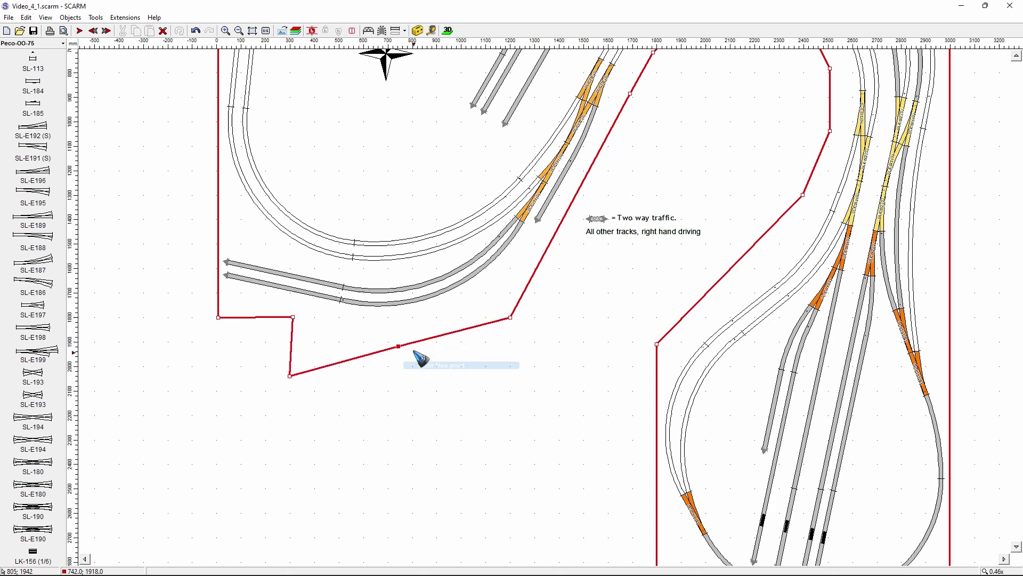
pyautogui.moveTo(404, 354); pyautogui.dragTo(420, 376)
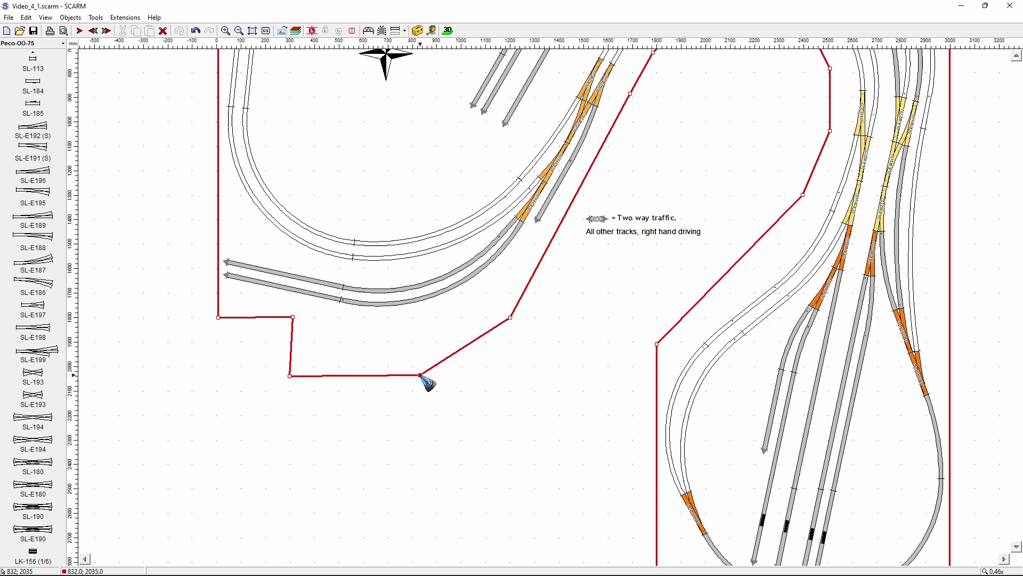
pyautogui.rightClick(463, 350)
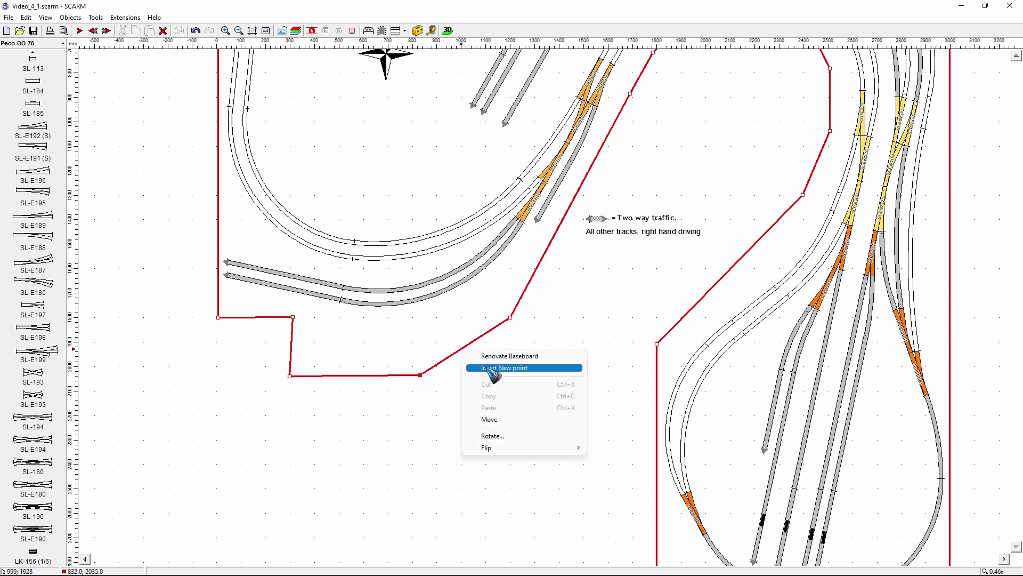
pyautogui.click(468, 364)
pyautogui.moveTo(461, 349); pyautogui.dragTo(421, 318)
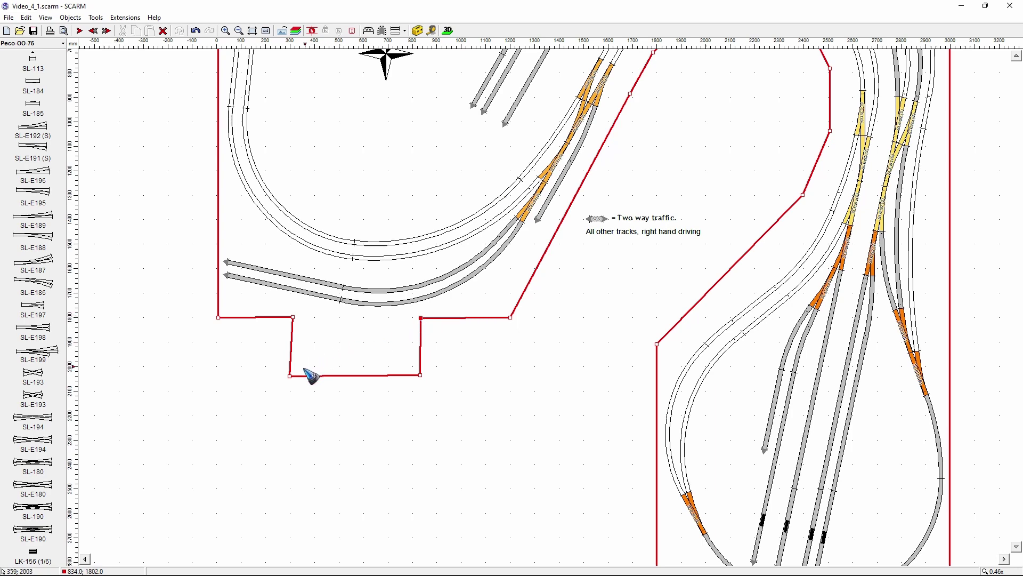
pyautogui.moveTo(290, 376); pyautogui.dragTo(292, 375)
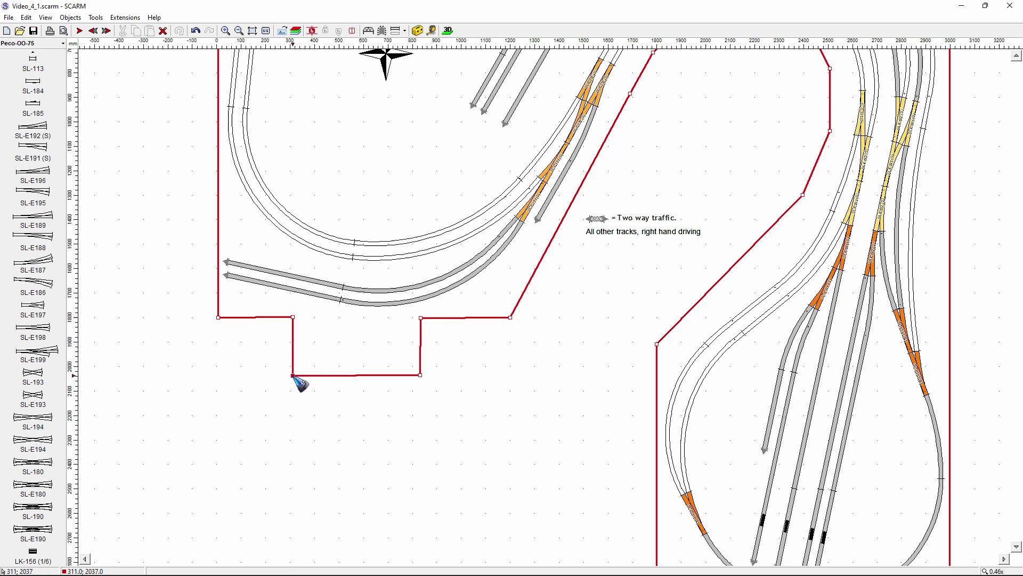
pyautogui.click(452, 378)
pyautogui.scroll(-4, 460, 385)
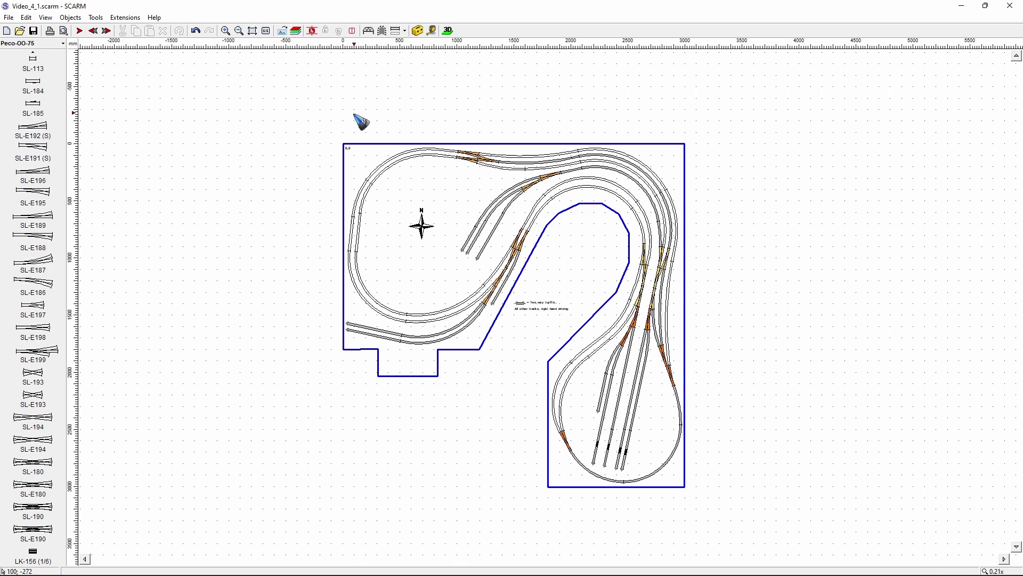
pyautogui.scroll(5, 349, 138)
pyautogui.scroll(2, 341, 160)
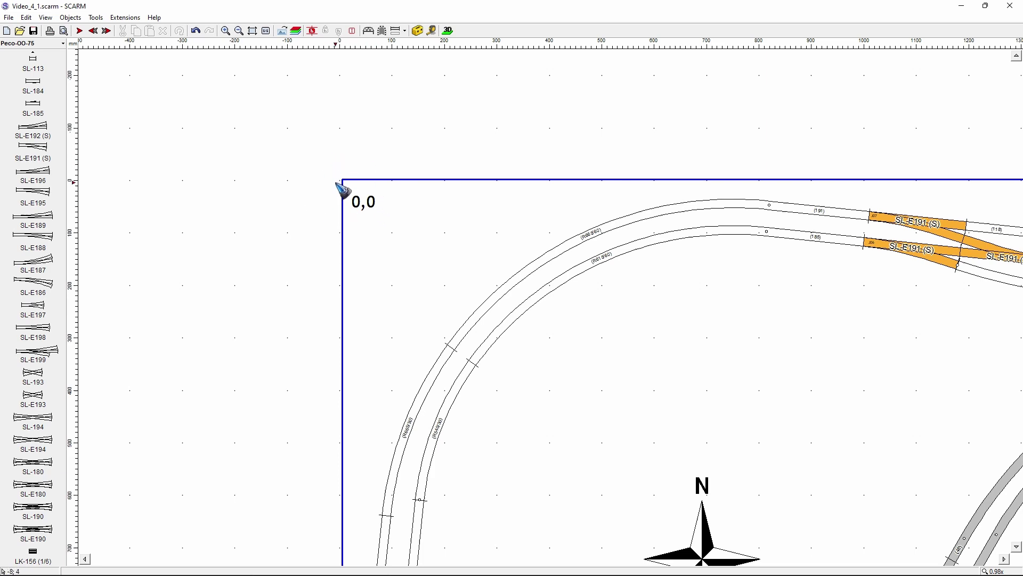
pyautogui.scroll(-7, 337, 184)
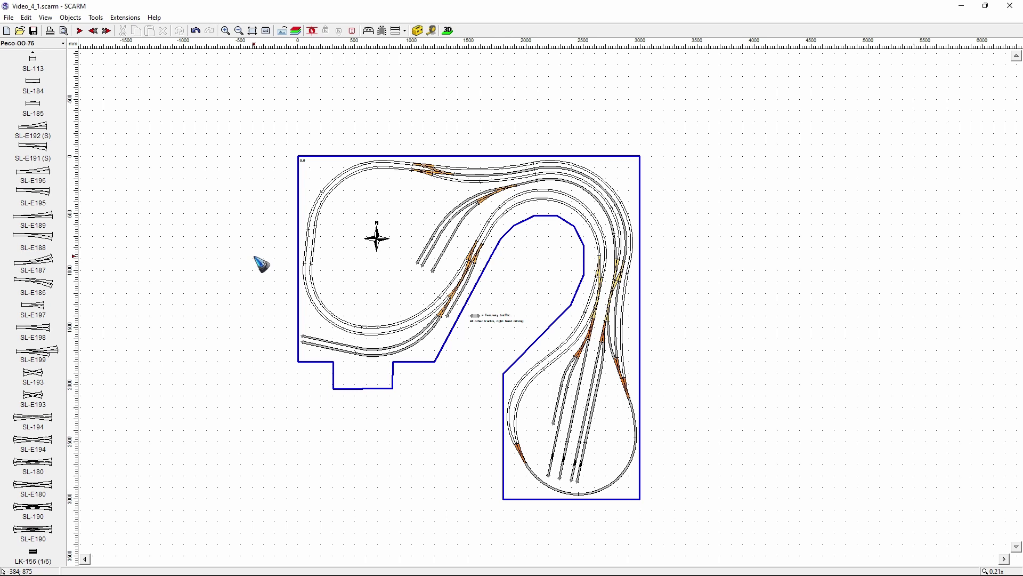
# Delete the freehand baseboard outline and fit the track layout to the view.
pyautogui.click(300, 193)
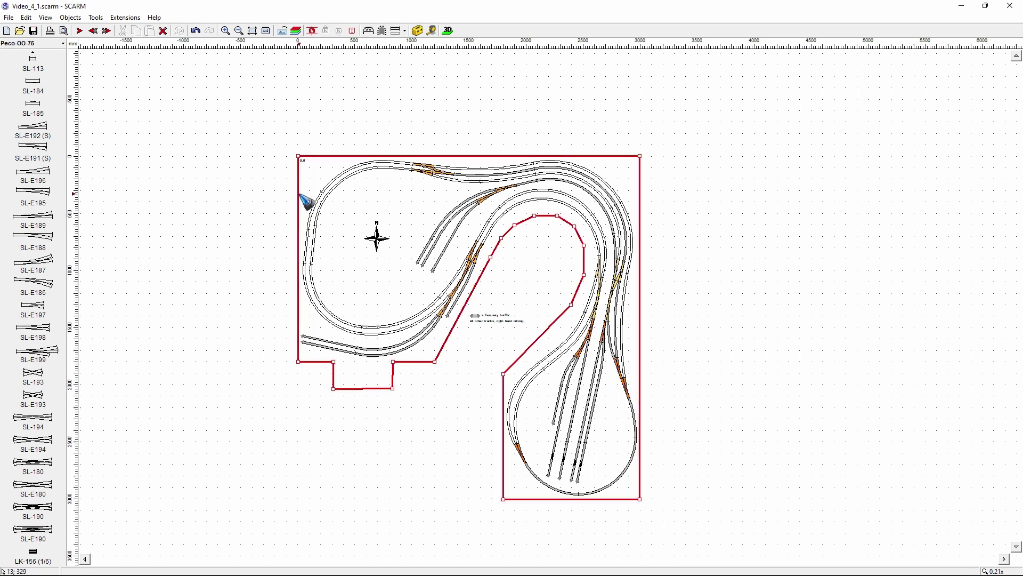
pyautogui.press('Delete')
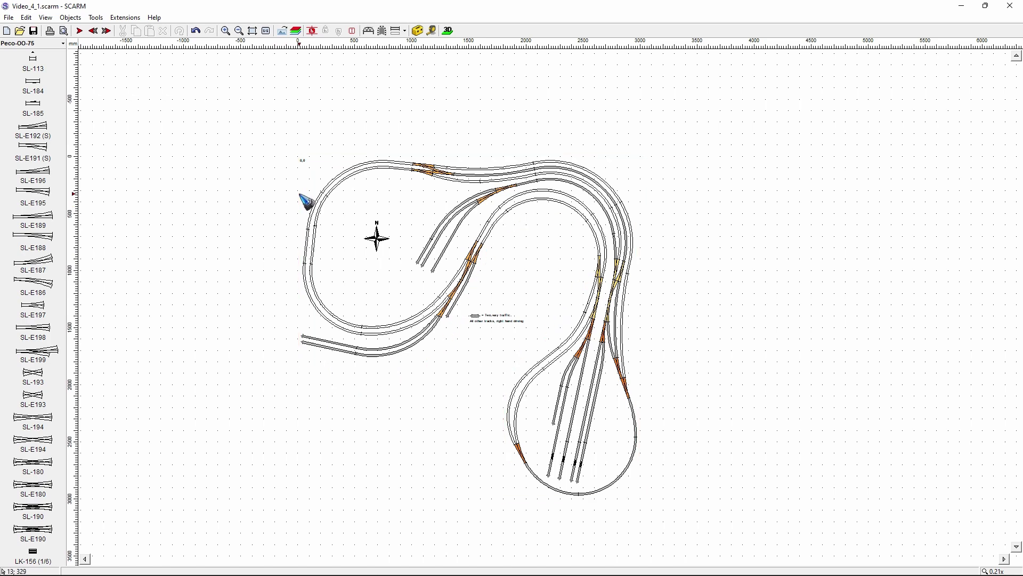
pyautogui.press('F4')
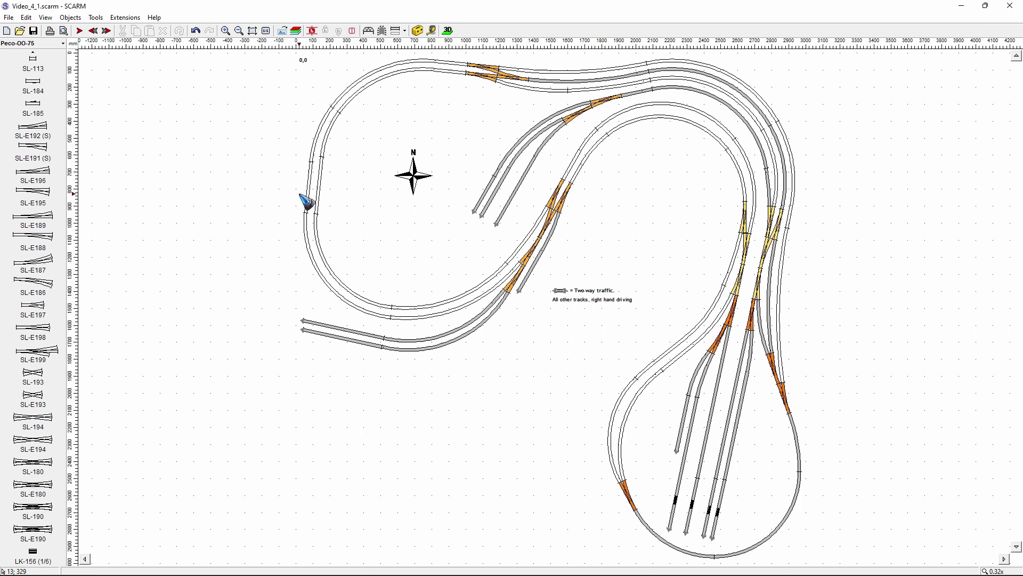
# Open the Baseboard Toolbox in rectangular baseboard mode, with its mode list reopened.
pyautogui.click(420, 32)
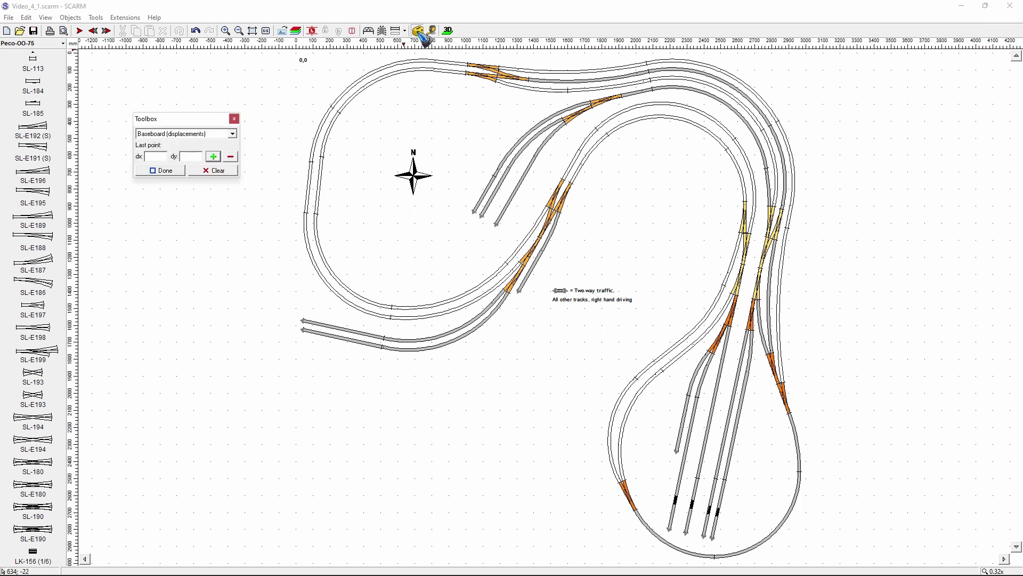
pyautogui.click(233, 135)
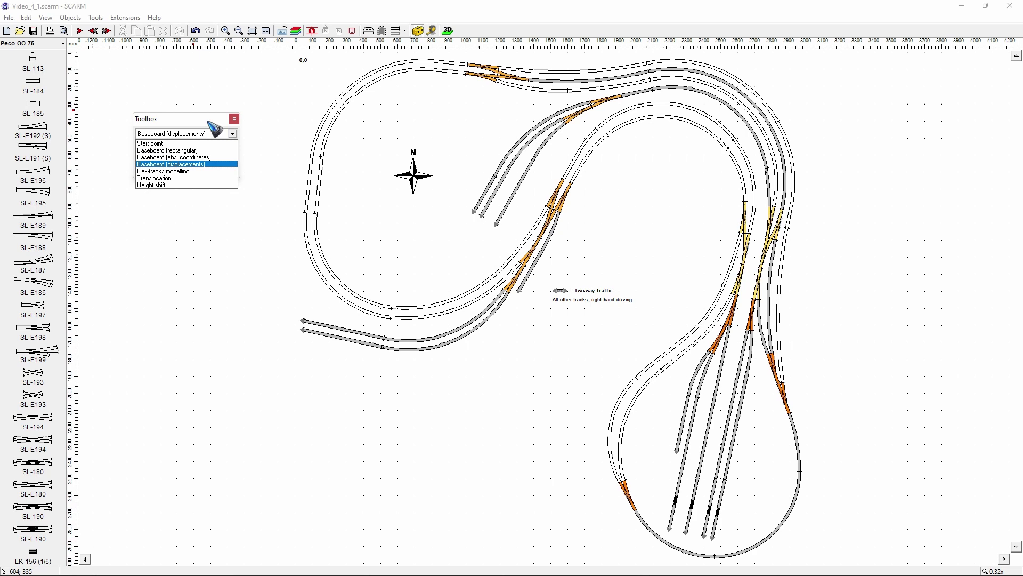
pyautogui.click(191, 151)
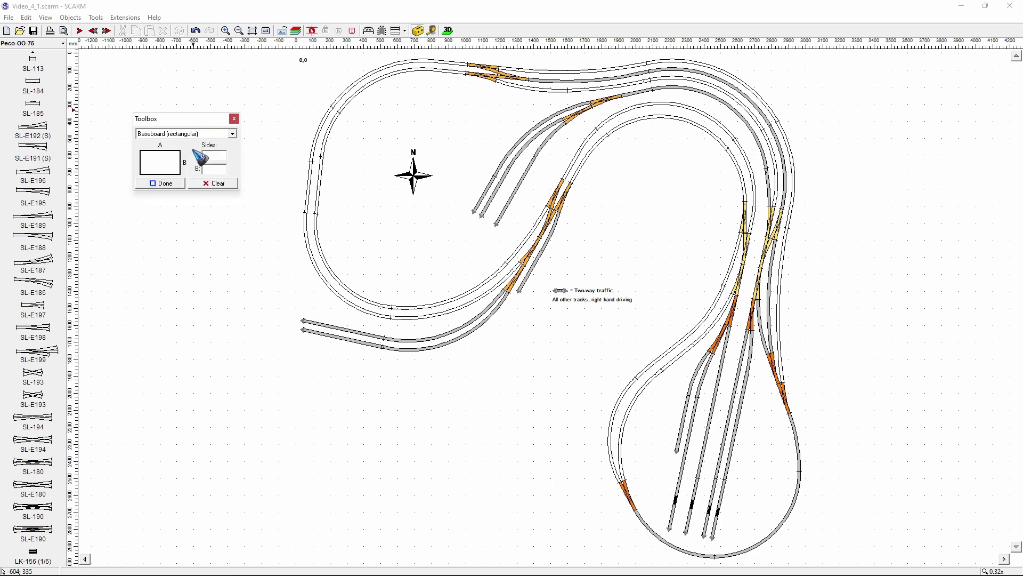
pyautogui.click(232, 133)
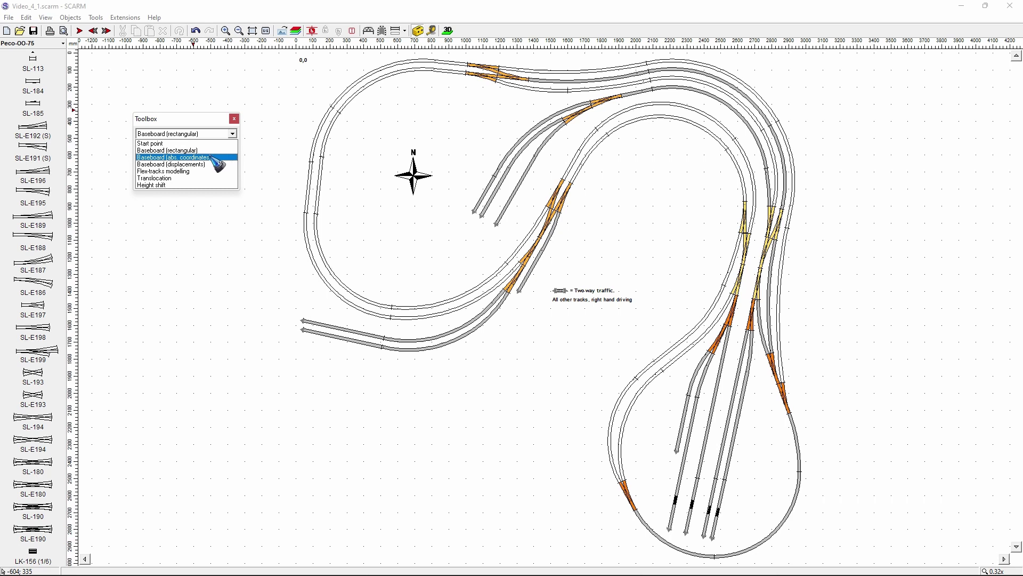
# In absolute-coordinates mode, add baseboard corners at 0,0, 3000,0 and 3000,3000.
pyautogui.click(213, 158)
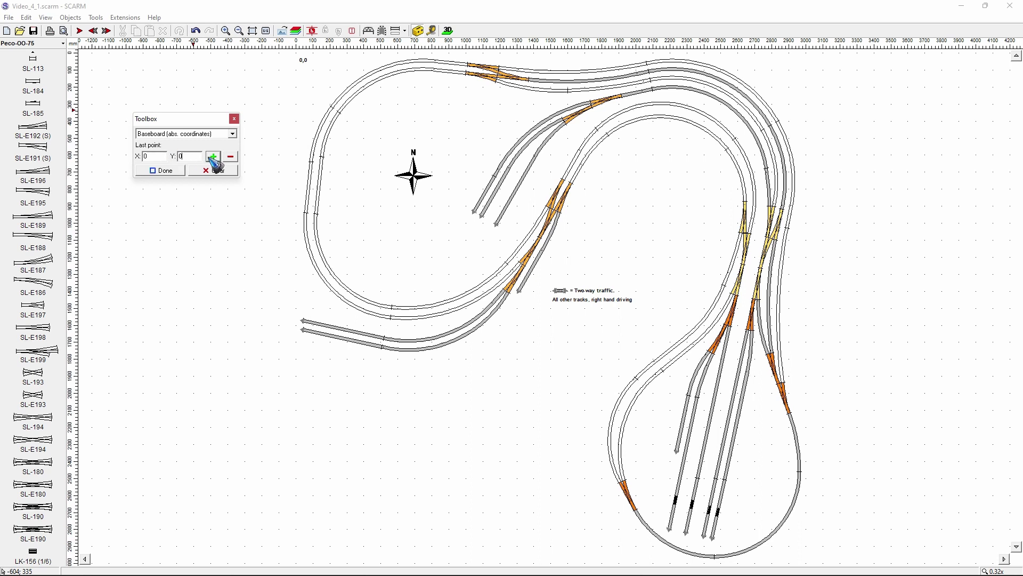
pyautogui.click(214, 158)
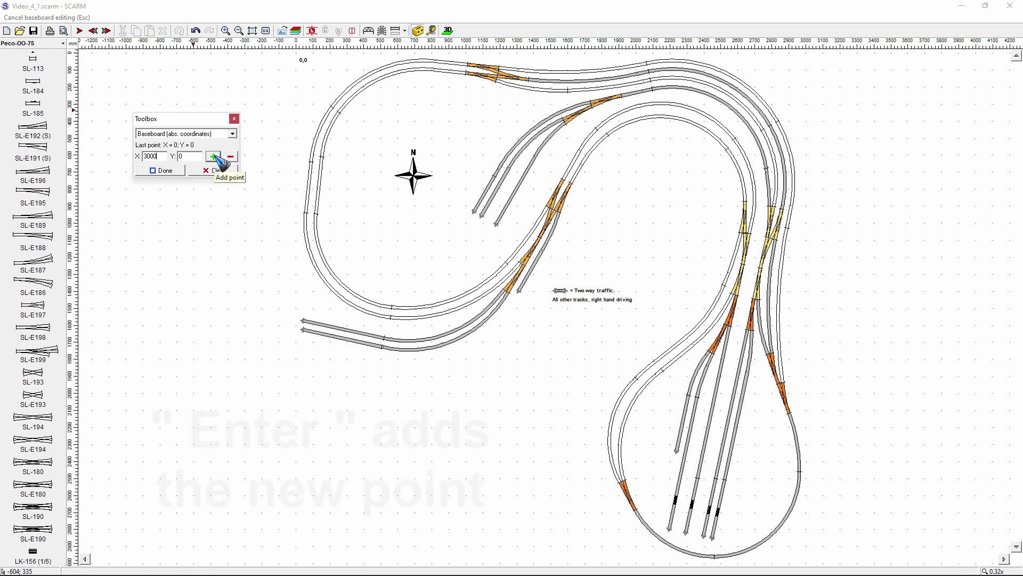
pyautogui.press('Return')
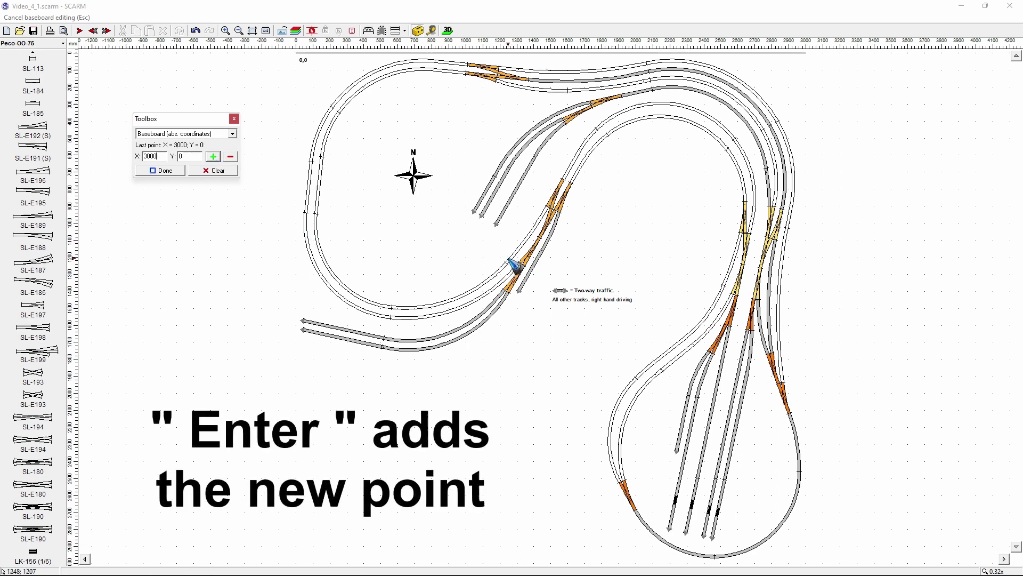
pyautogui.scroll(-1, 510, 260)
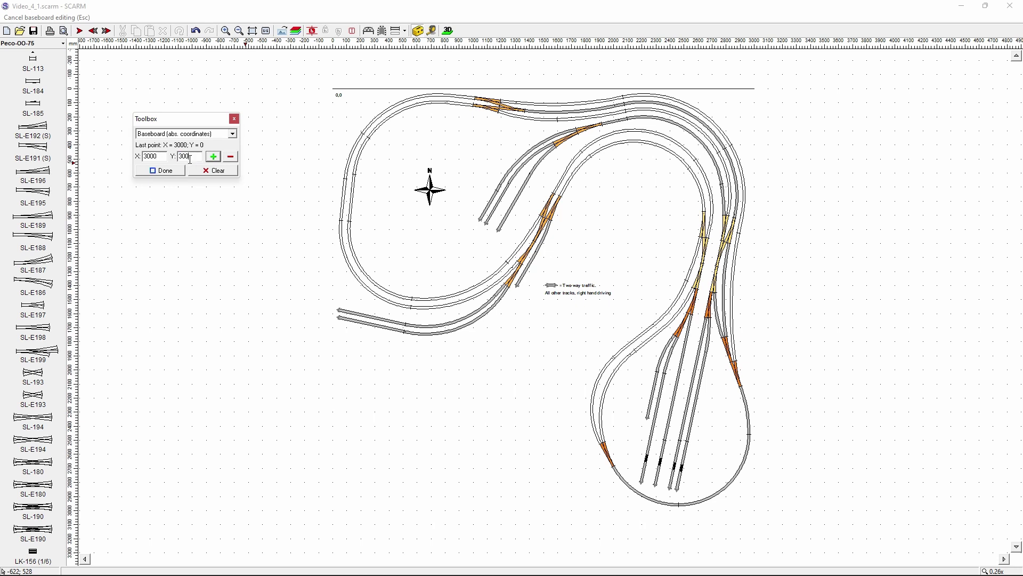
pyautogui.press('Return')
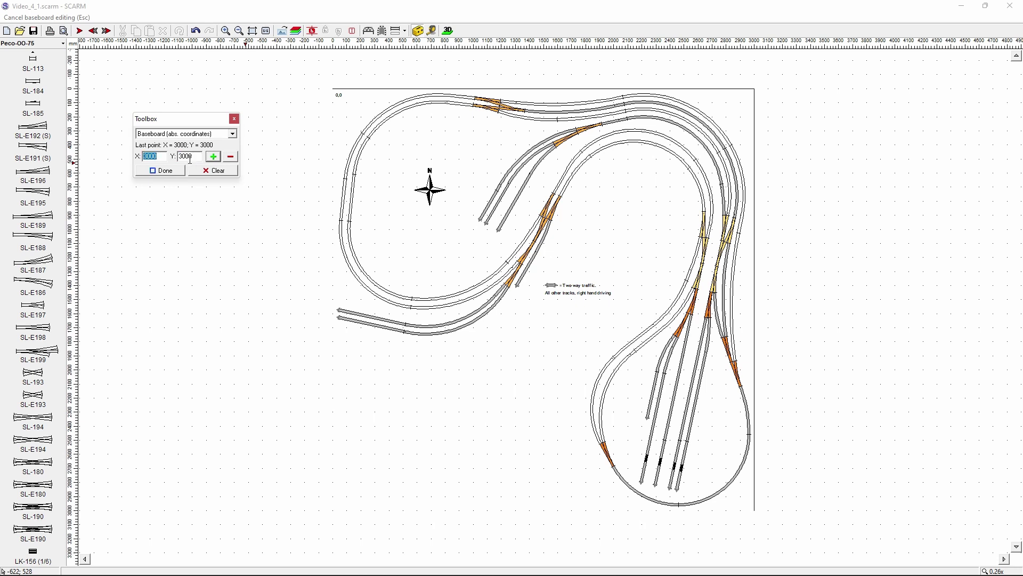
# Add corners at 1800,3000, 1800,1800 and 0,1800, then finish the L-shaped baseboard.
pyautogui.click(165, 159)
pyautogui.moveTo(151, 161); pyautogui.dragTo(138, 155)
pyautogui.write('18')
pyautogui.press('Return')
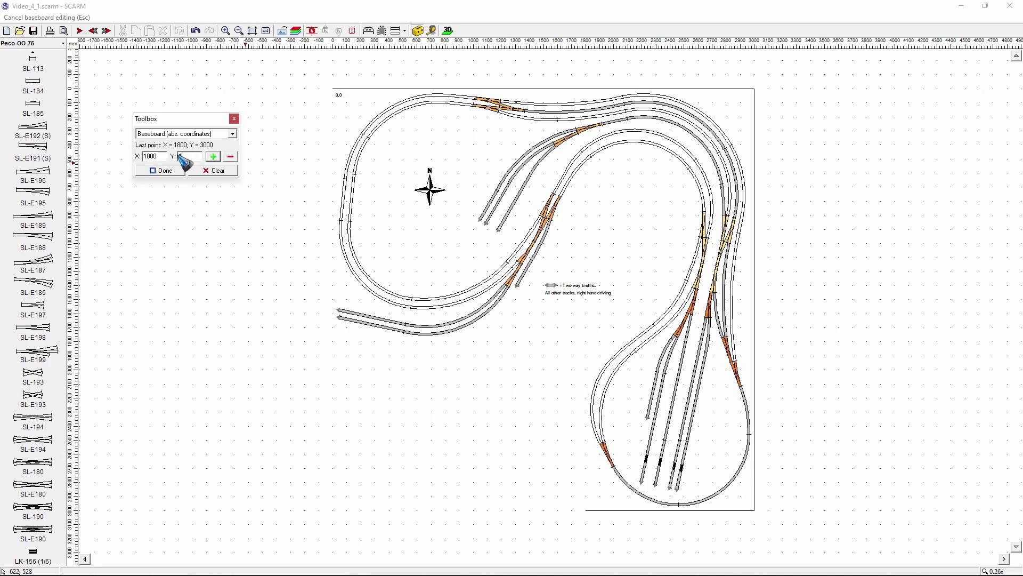
pyautogui.press('Return')
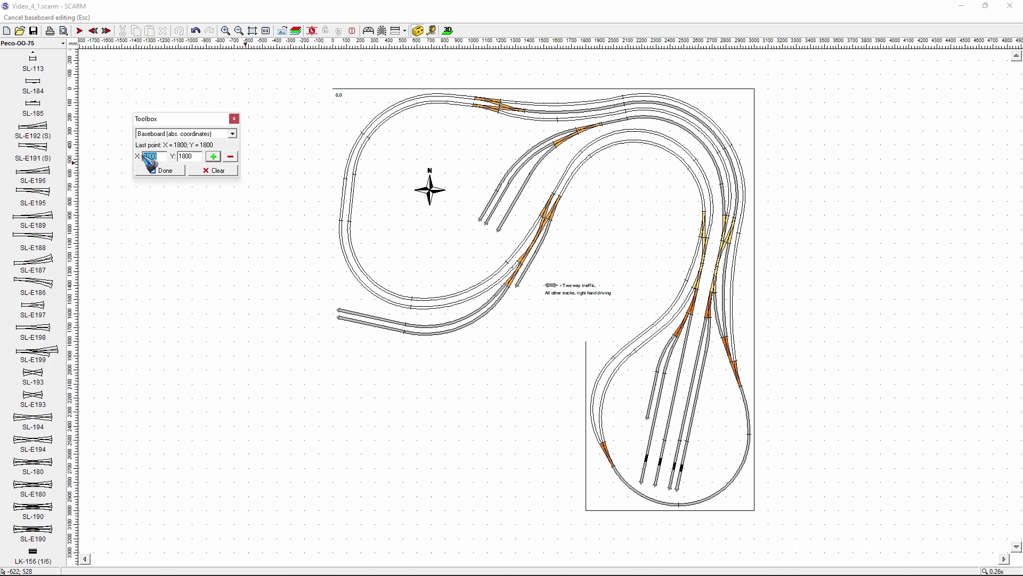
pyautogui.write('0')
pyautogui.press('Return')
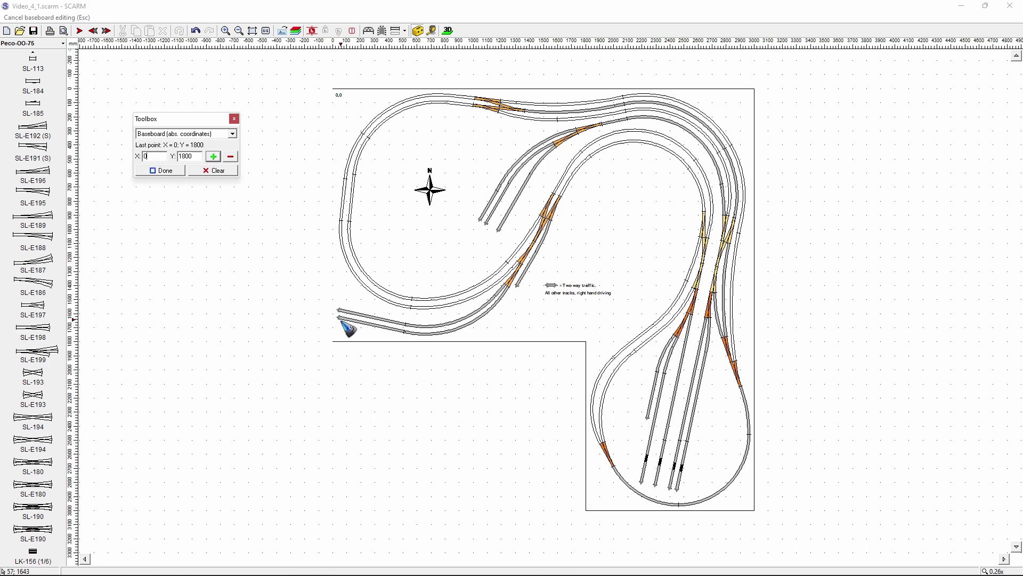
pyautogui.click(168, 172)
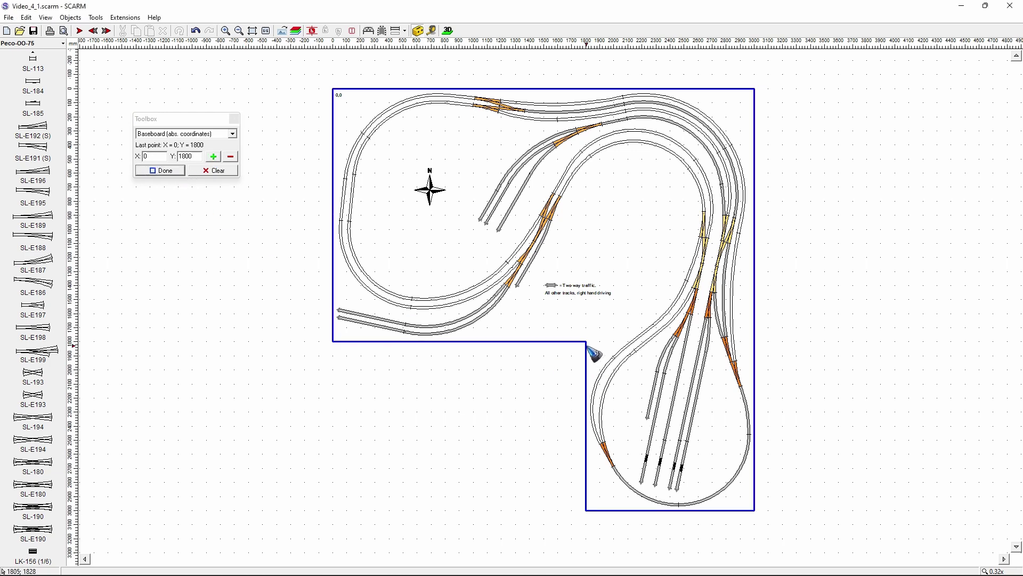
pyautogui.scroll(4, 588, 347)
pyautogui.scroll(4, 588, 347)
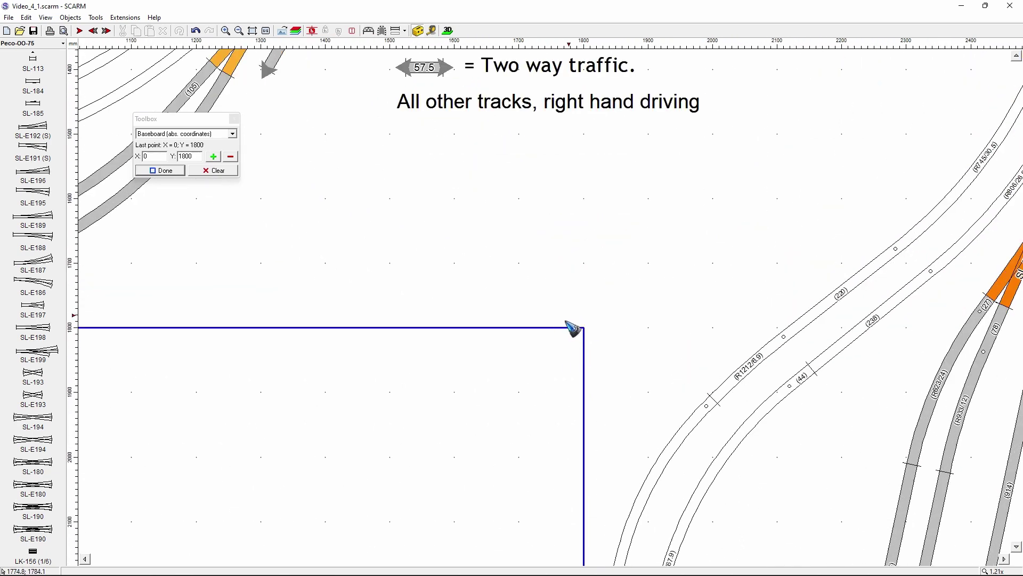
pyautogui.scroll(-5, 568, 323)
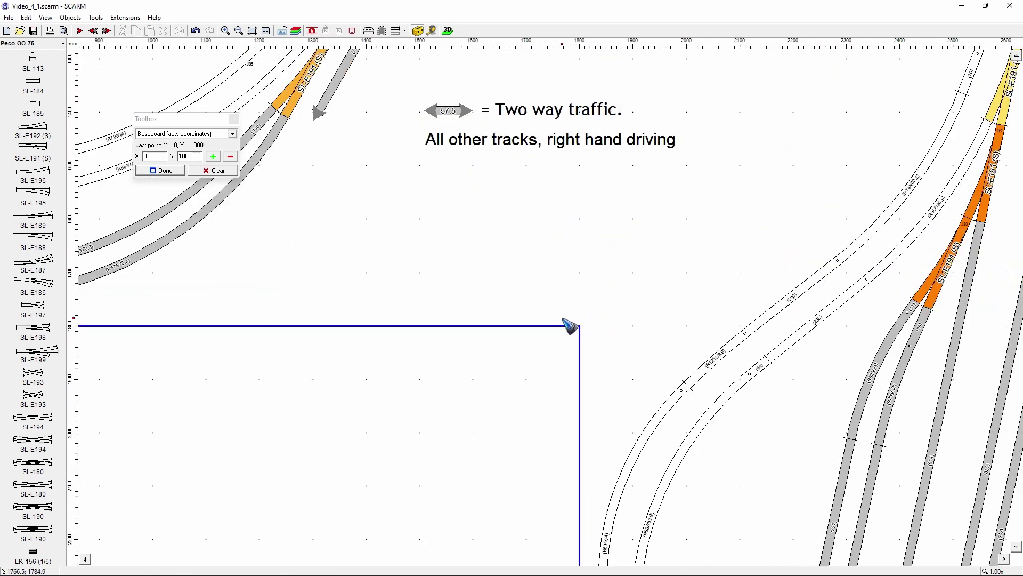
pyautogui.scroll(-2, 569, 322)
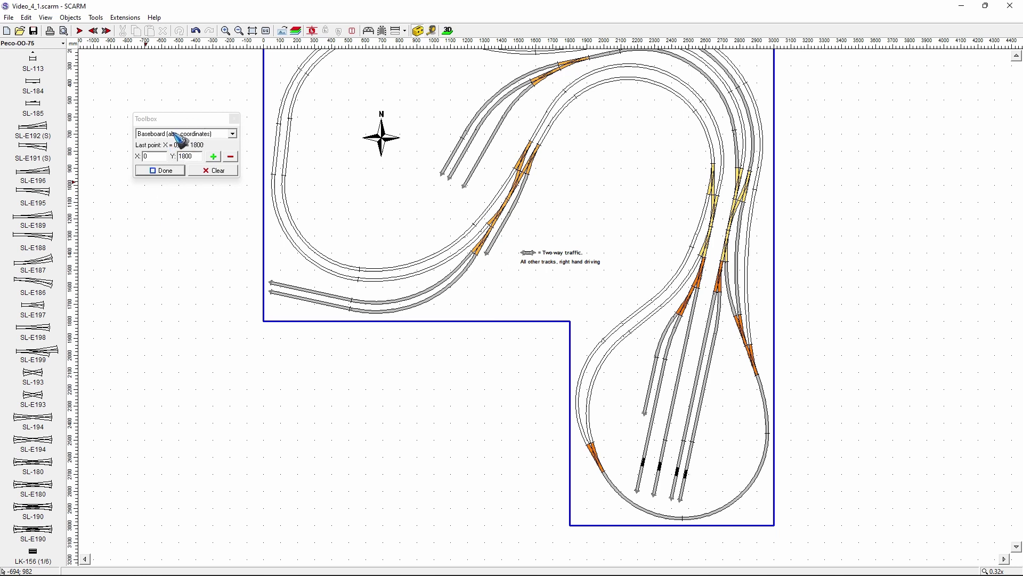
# Switch the Toolbox to Baseboard (displacements) mode, move the Toolbox lower and zoom out.
pyautogui.click(232, 133)
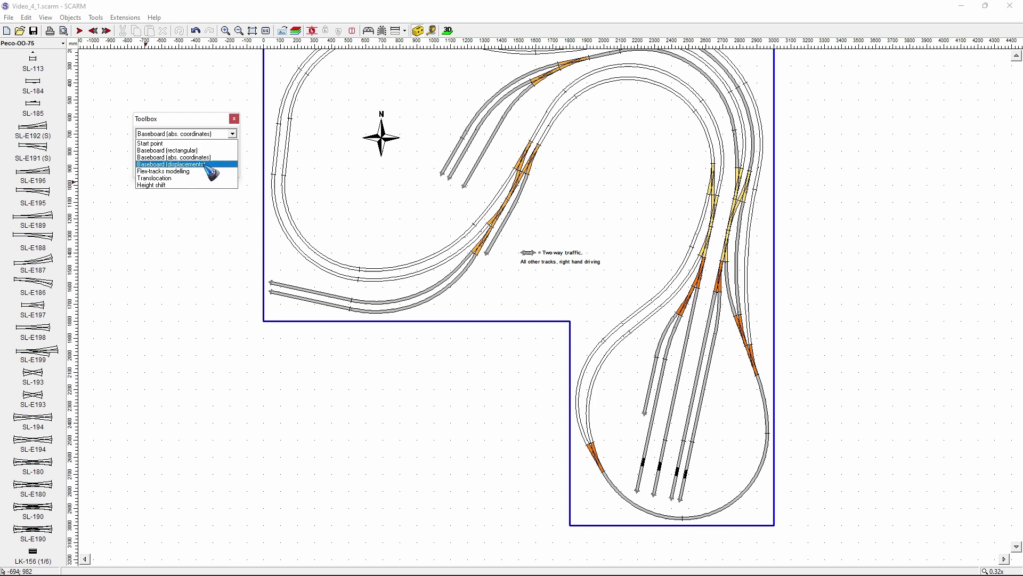
pyautogui.click(211, 165)
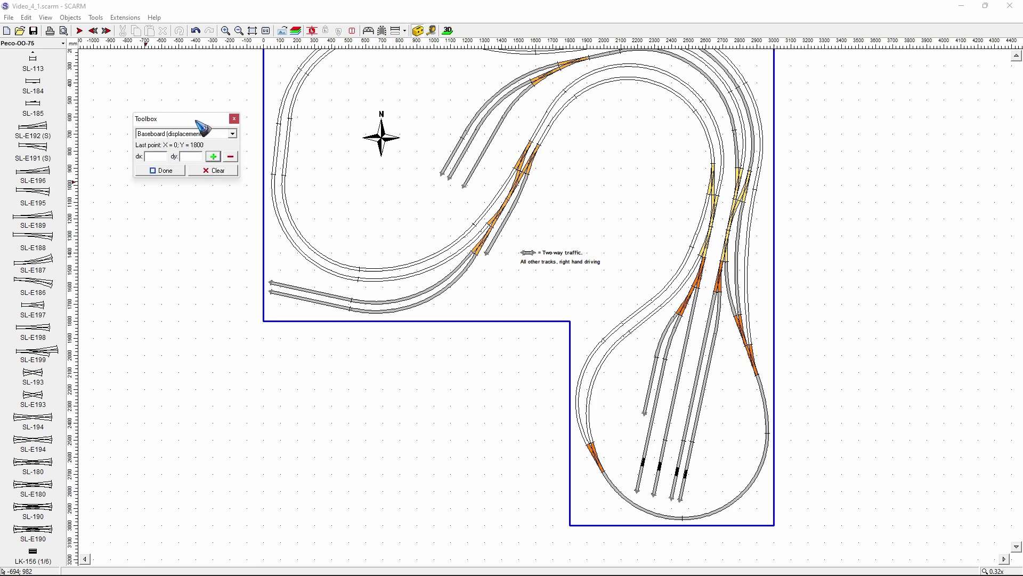
pyautogui.moveTo(195, 119); pyautogui.dragTo(195, 131)
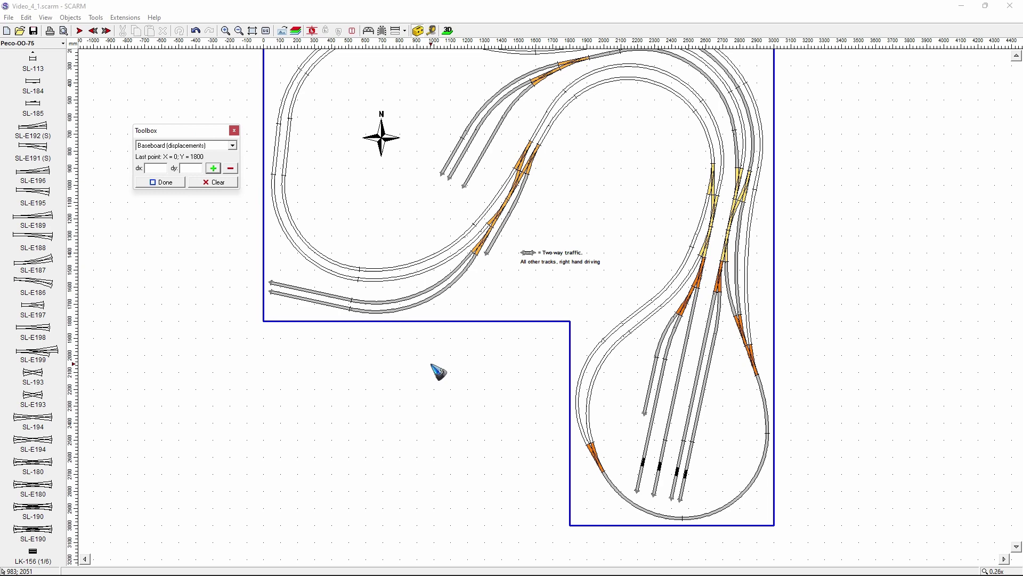
pyautogui.scroll(-2, 441, 370)
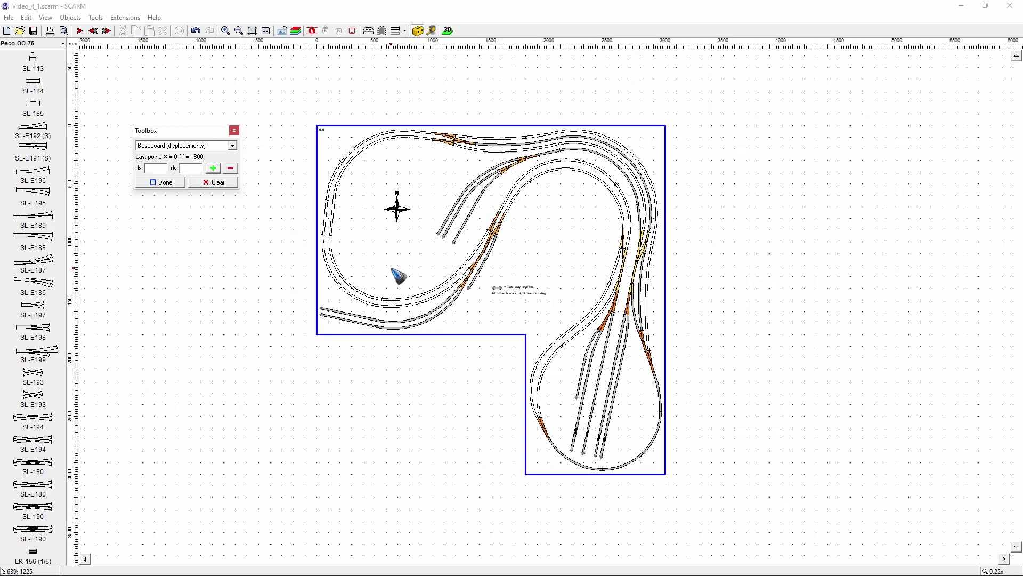